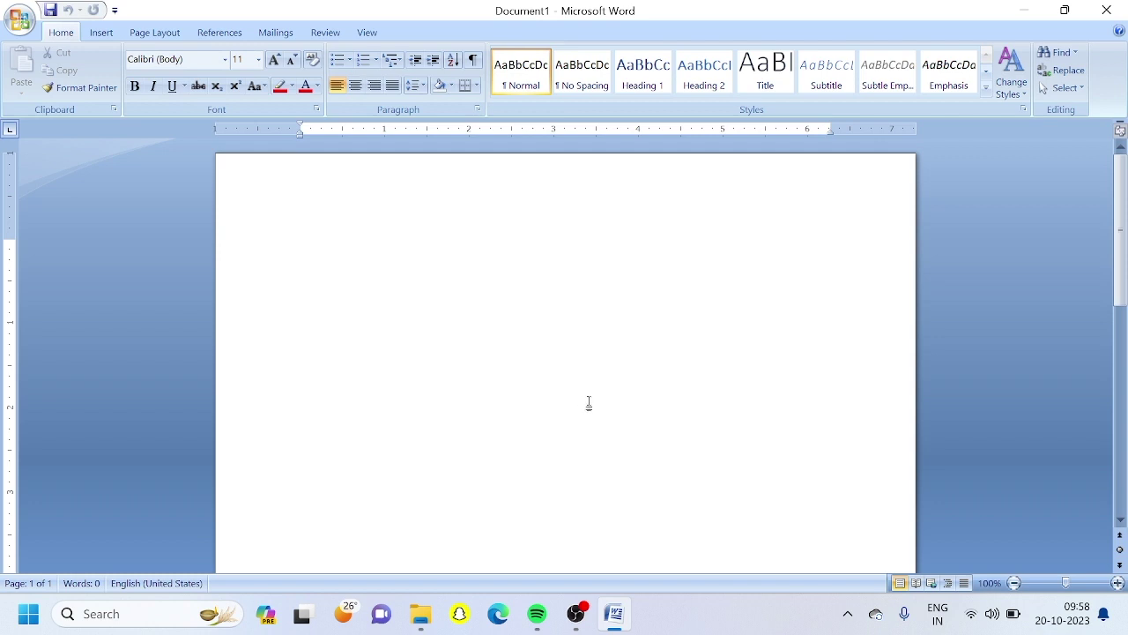
- Type the heading 'mACROS in MS word:', rule it off with equals signs, and enlarge text to 14
text(mAC)
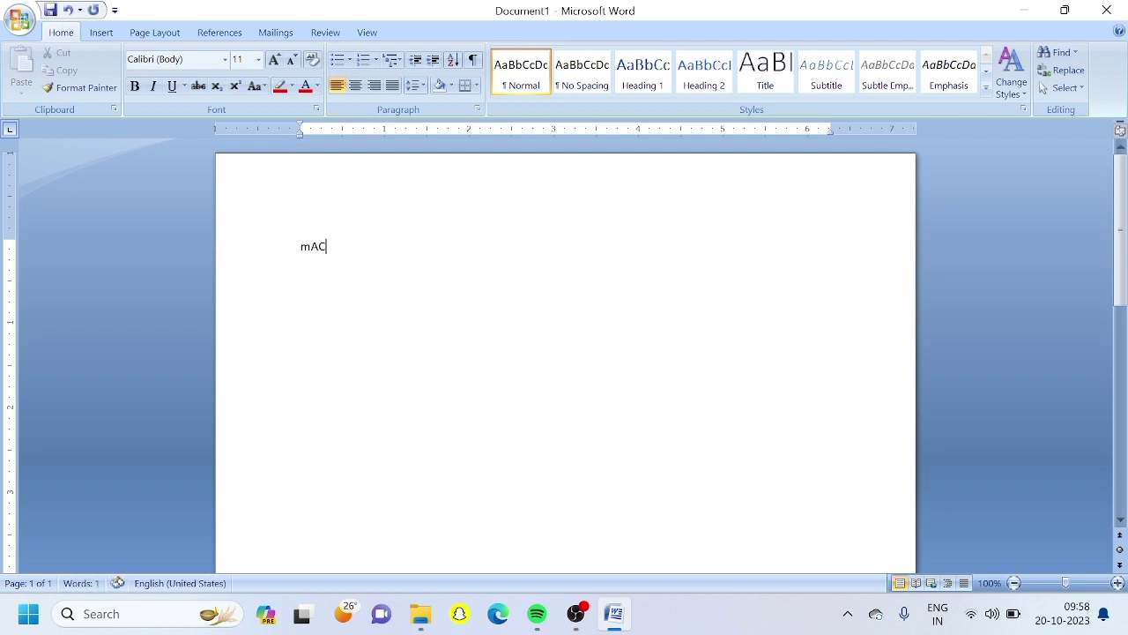
text(ROS in MS word:)
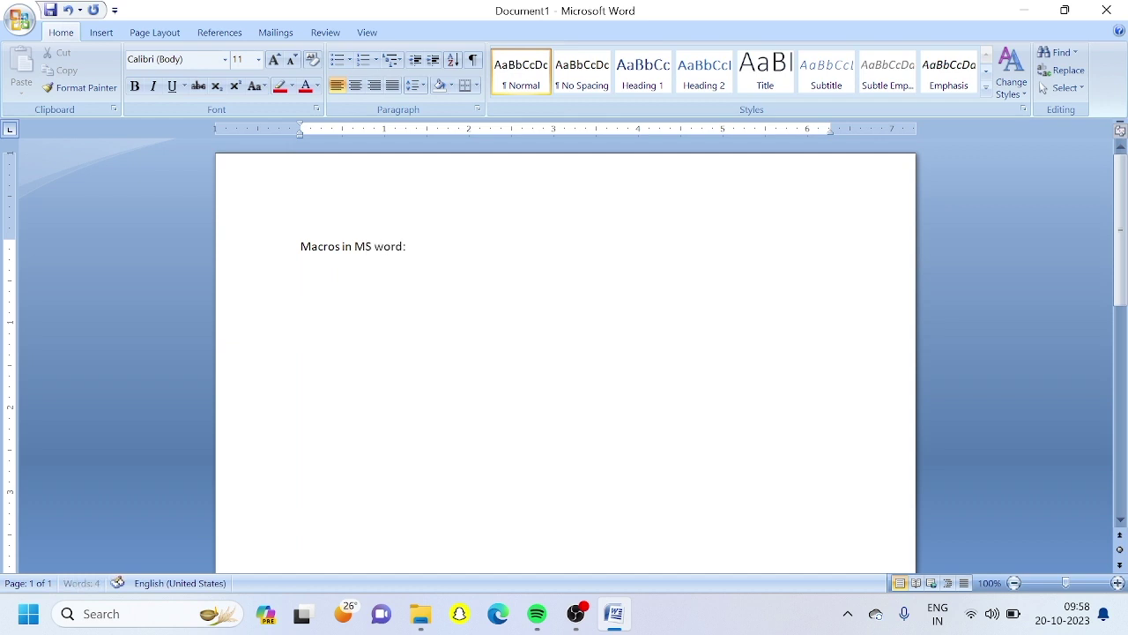
key(Return)
text(================)
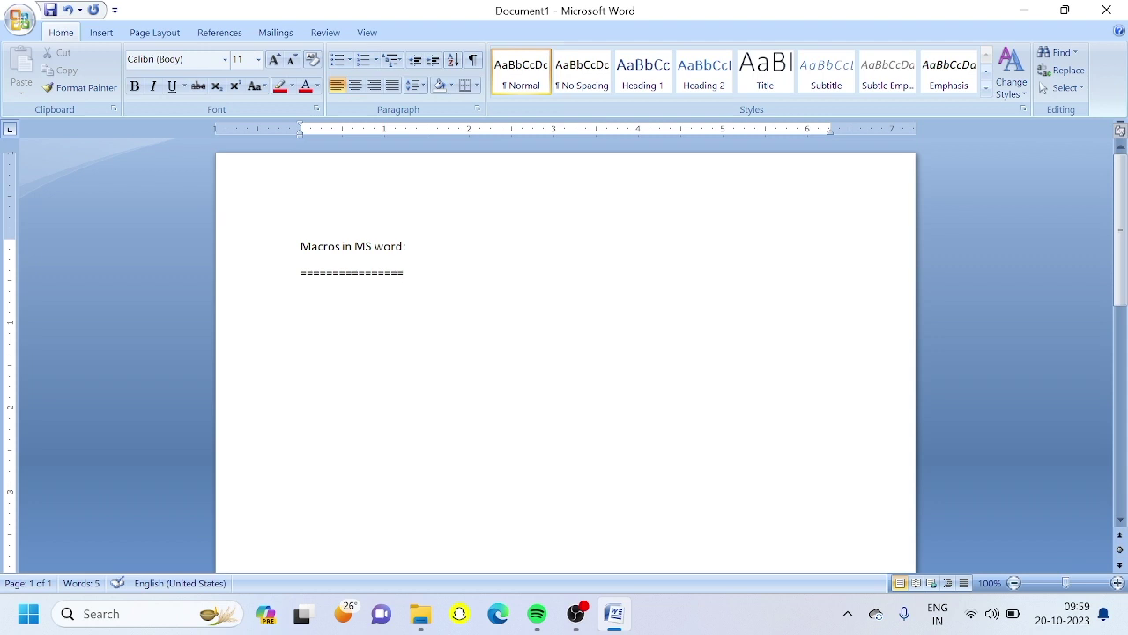
key(Return)
key(Return)
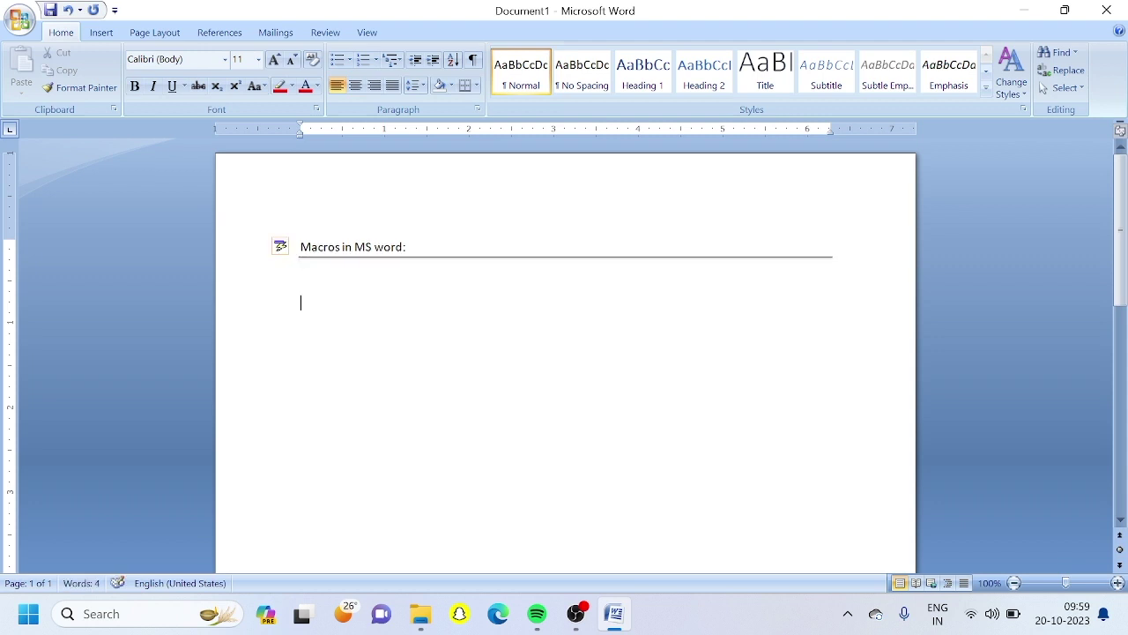
key(ctrl+shift+period)
key(ctrl+shift+period)
- Type 'macro is nothing but a set of stored commands.' and begin the next sentence
text(macro is nothing)
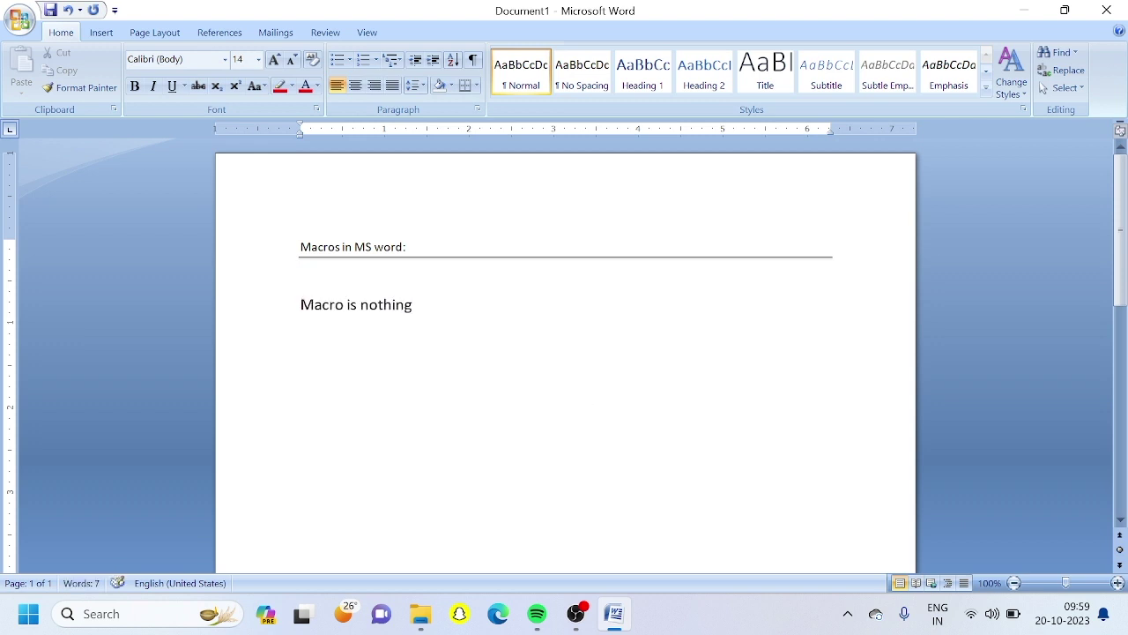
text( but a se)
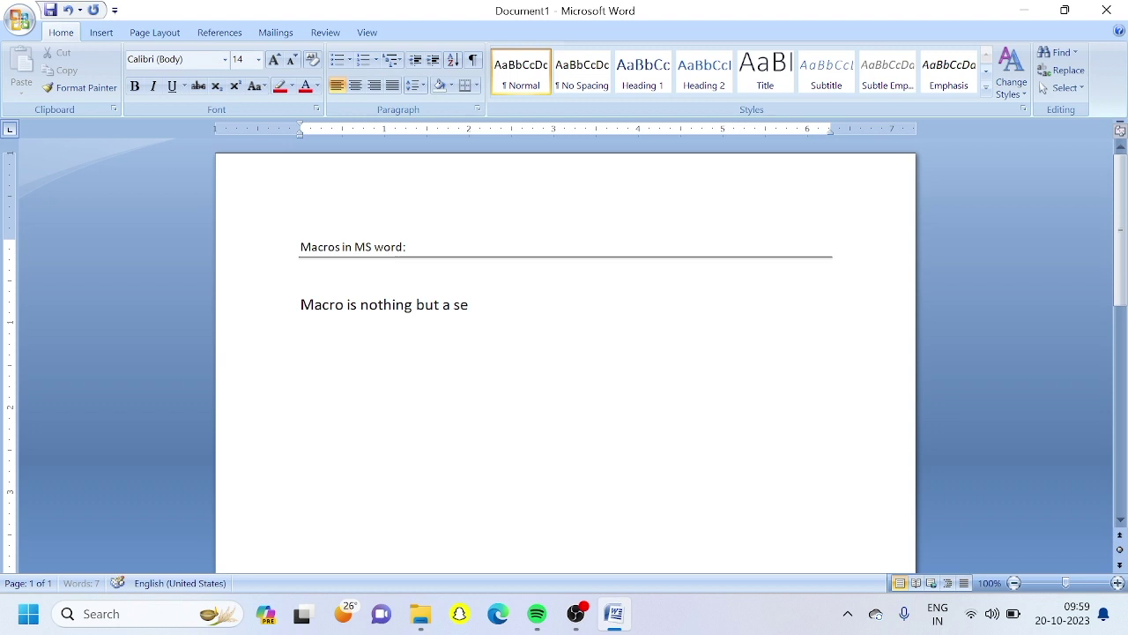
text(t of stored aom)
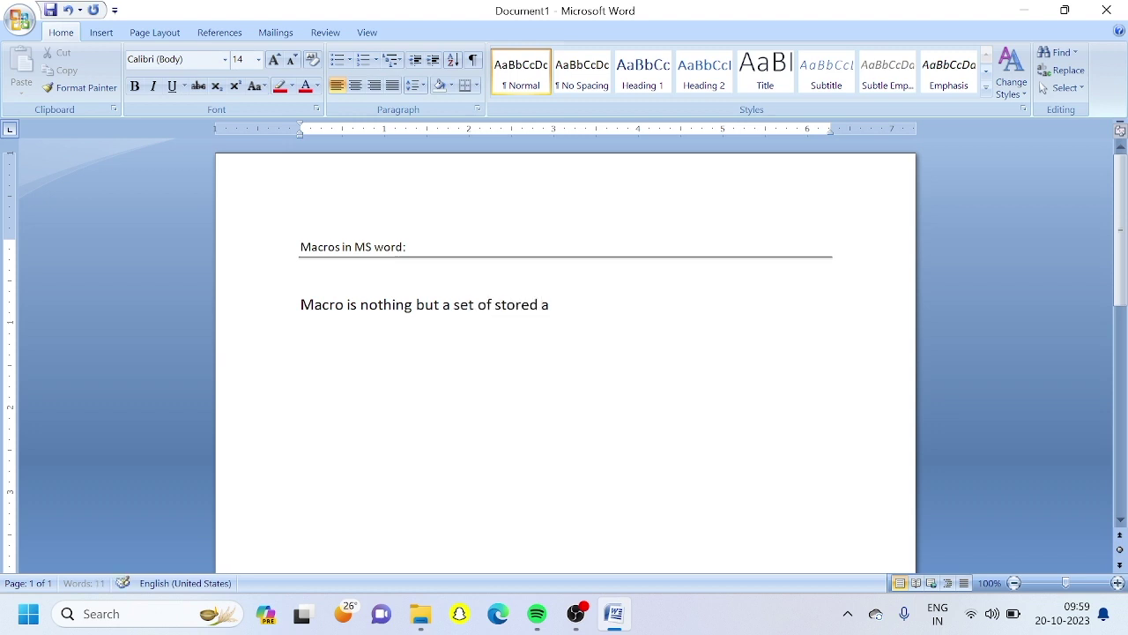
key(BackSpace)
key(BackSpace)
key(BackSpace)
text(commands.)
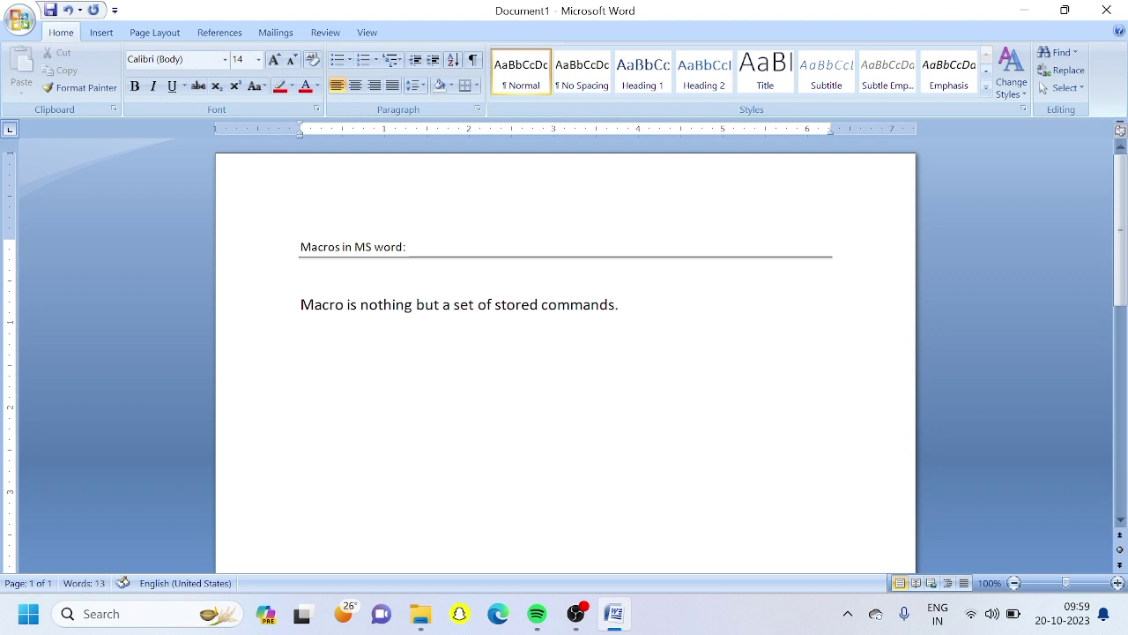
text(We can creTE)
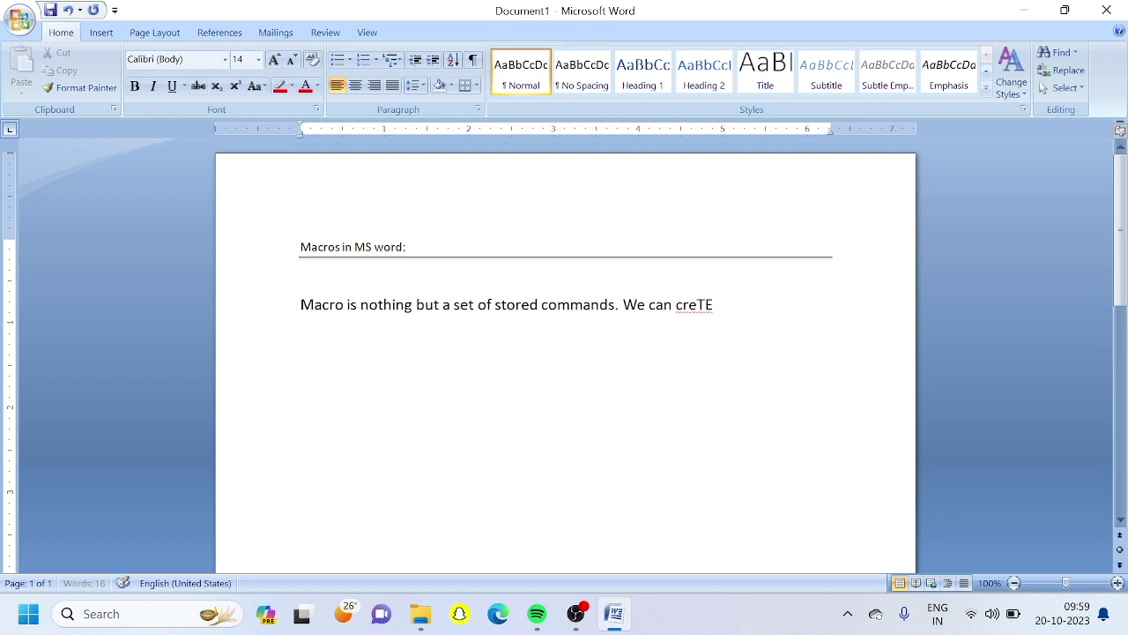
- Finish the sentence 'We can create our own shourtcuts by using macros options'
key(BackSpace)
key(BackSpace)
text(AT)
key(BackSpace)
key(BackSpace)
text(ate our own f)
key(BackSpace)
text(shourtcuts)
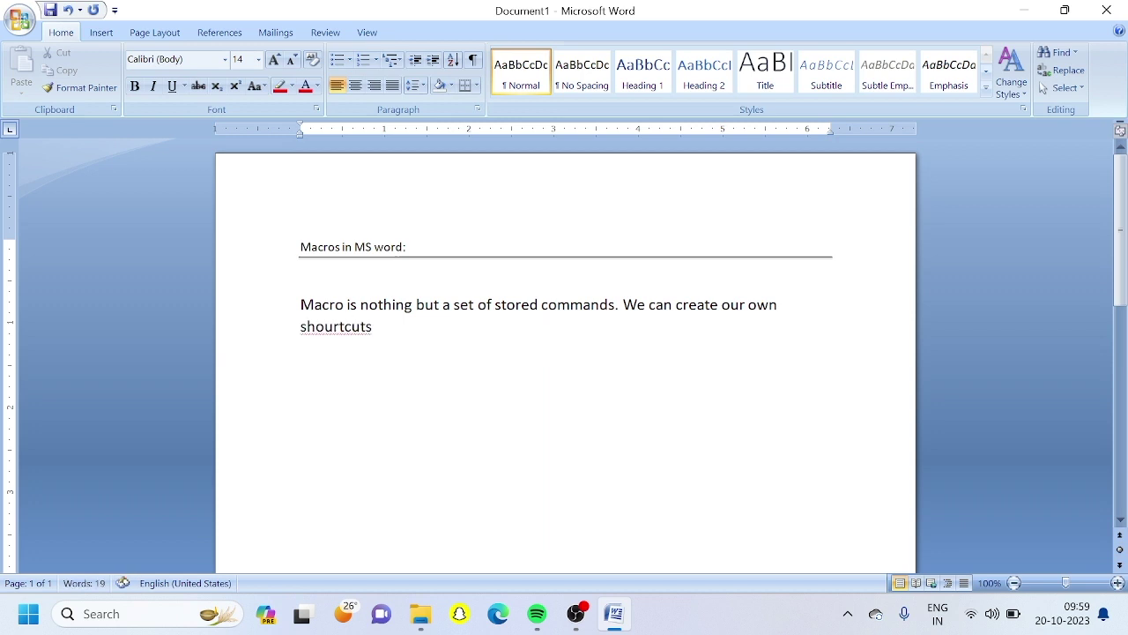
text( by using marc)
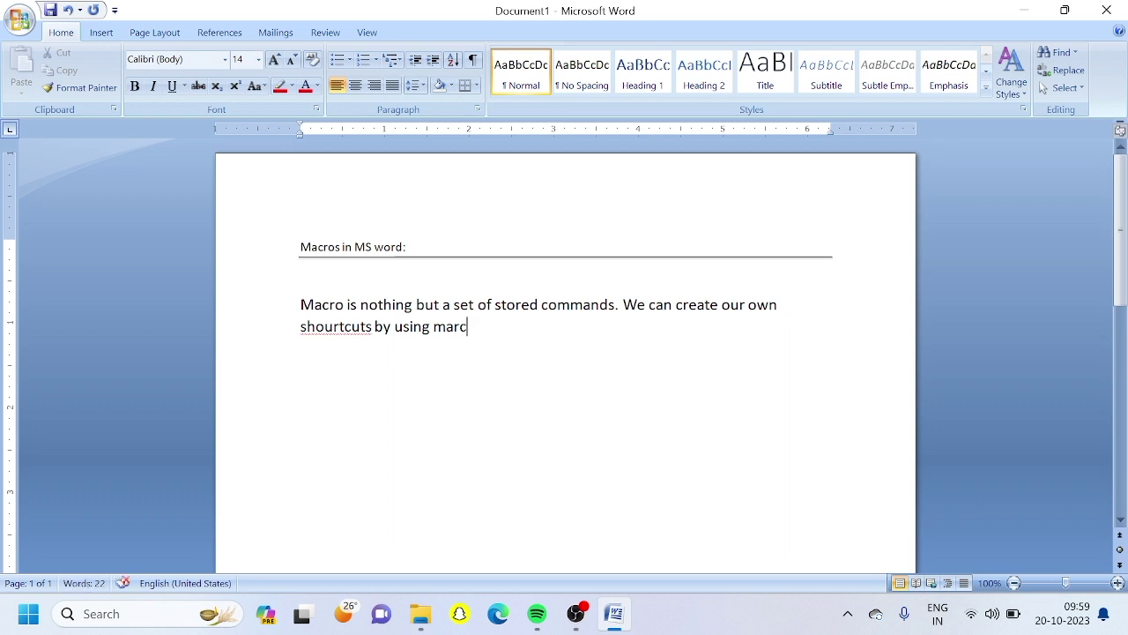
key(BackSpace)
key(BackSpace)
text(crosop)
key(BackSpace)
key(BackSpace)
text(options)
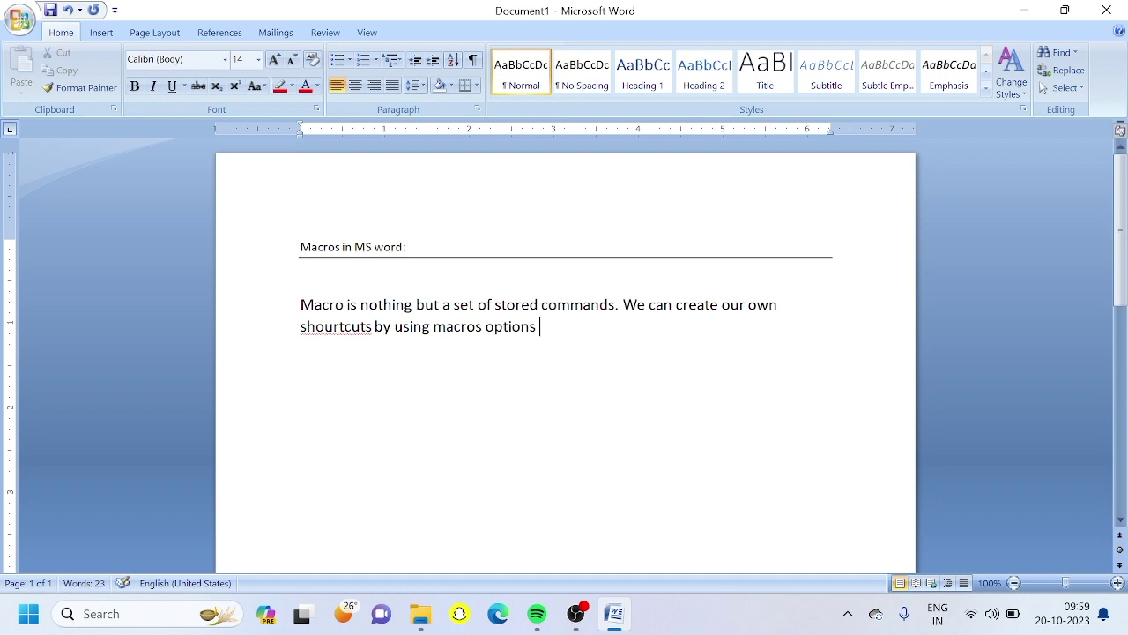
click(360, 326)
- Replace 'shourtcuts' with the spelling suggestion 'shortcuts'
right_click(360, 327)
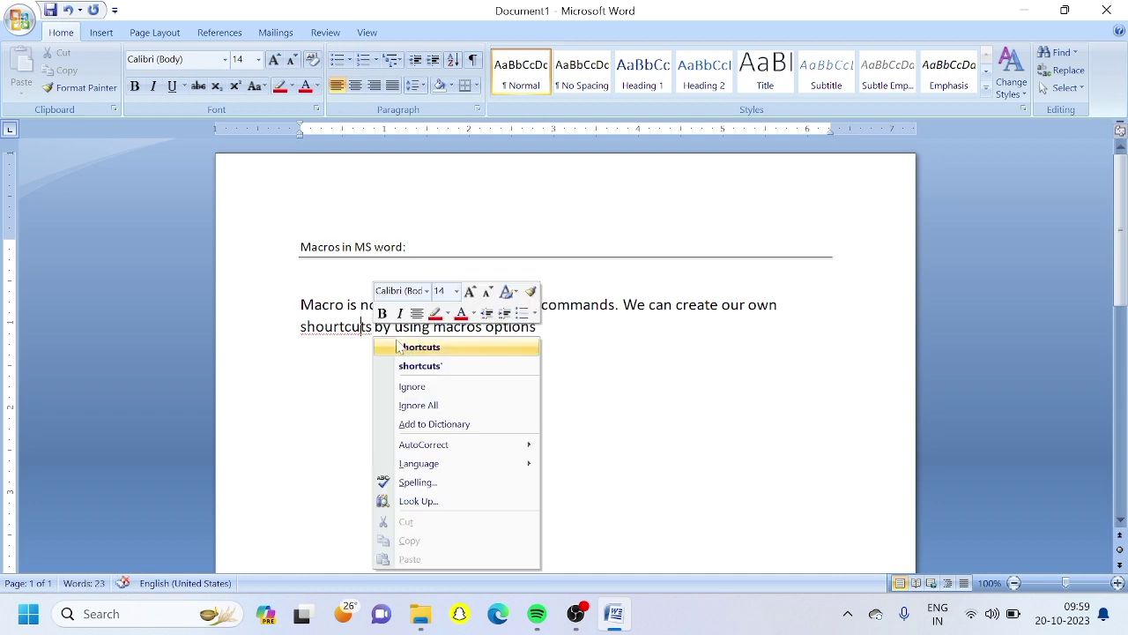
click(408, 345)
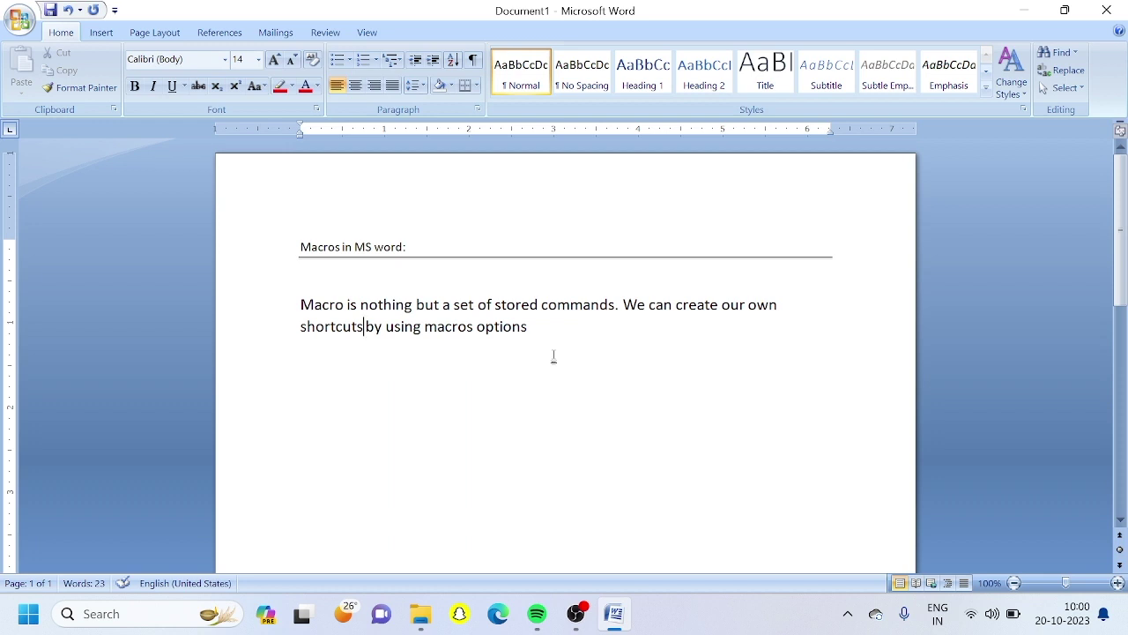
- Delete all the document text and bring up the Macros list from the View tab
key(ctrl+a)
key(Delete)
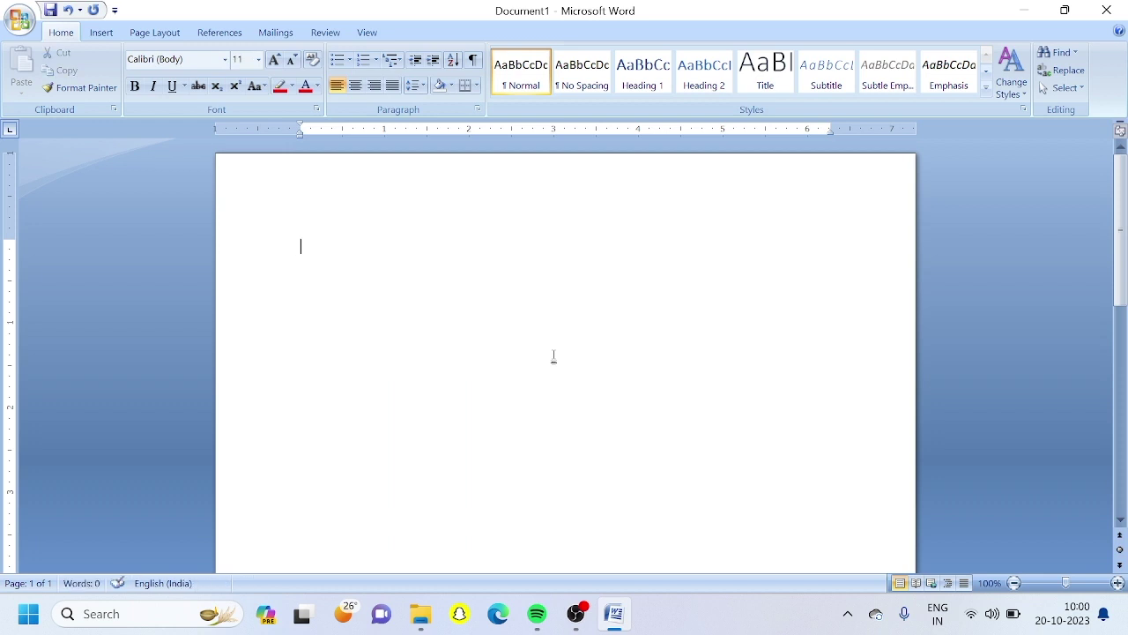
click(367, 33)
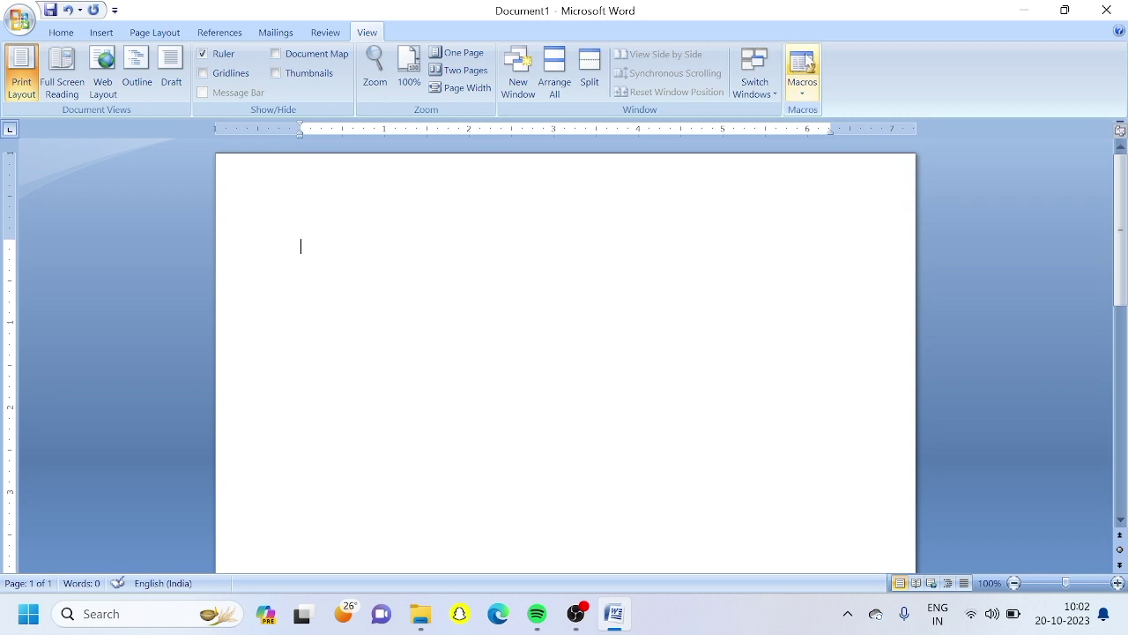
click(804, 62)
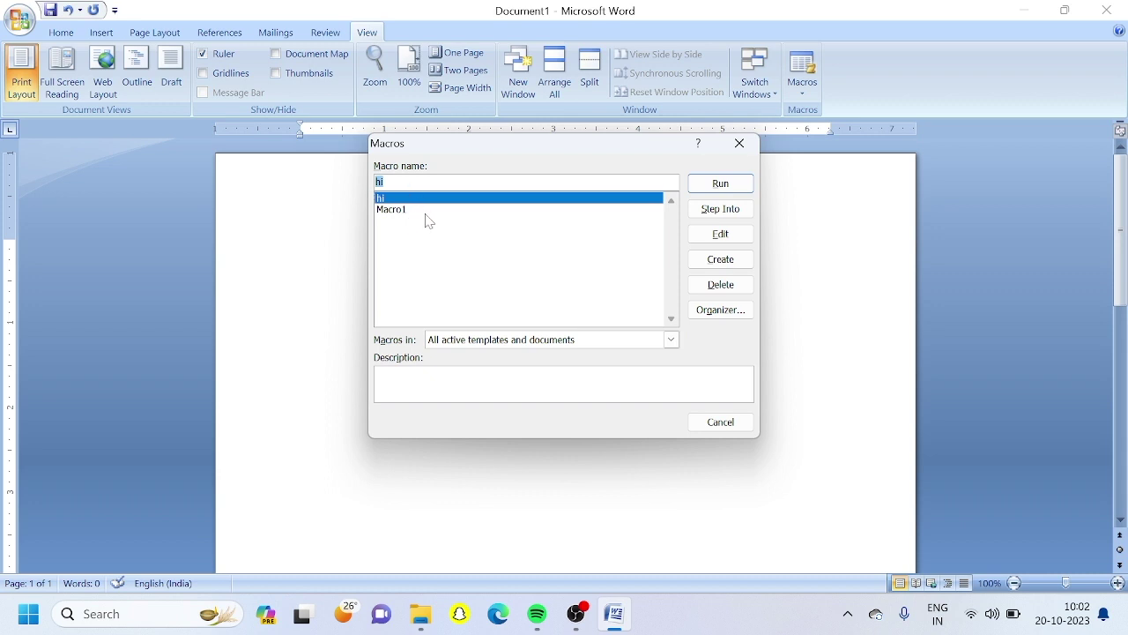
- Delete the macros hi and Macro1, confirming each, and close the Macros dialog
click(709, 285)
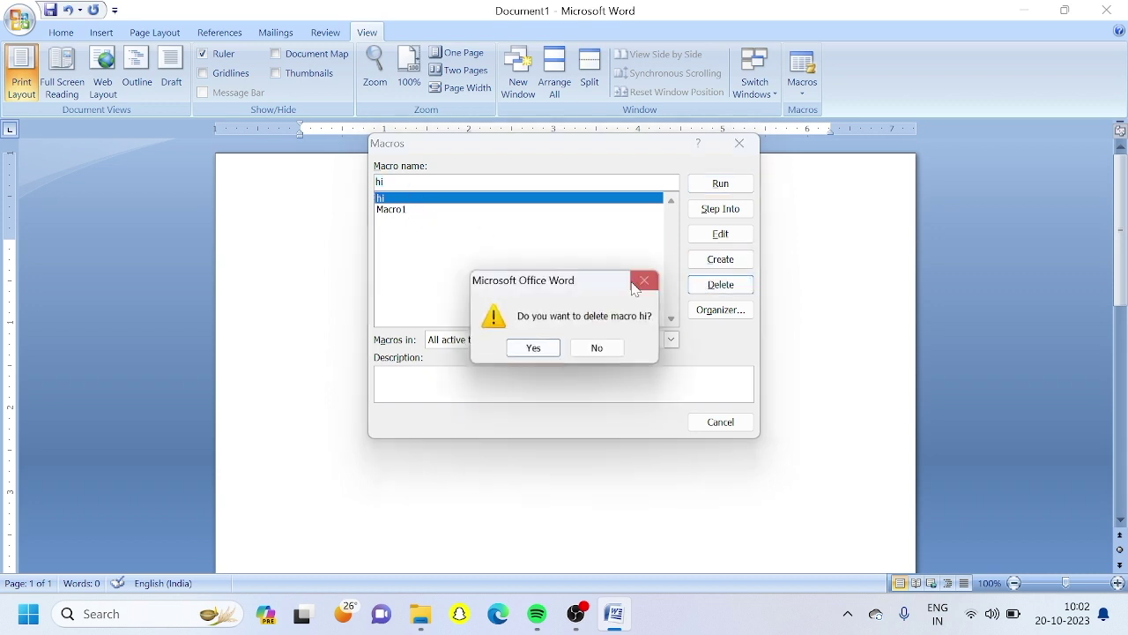
click(532, 349)
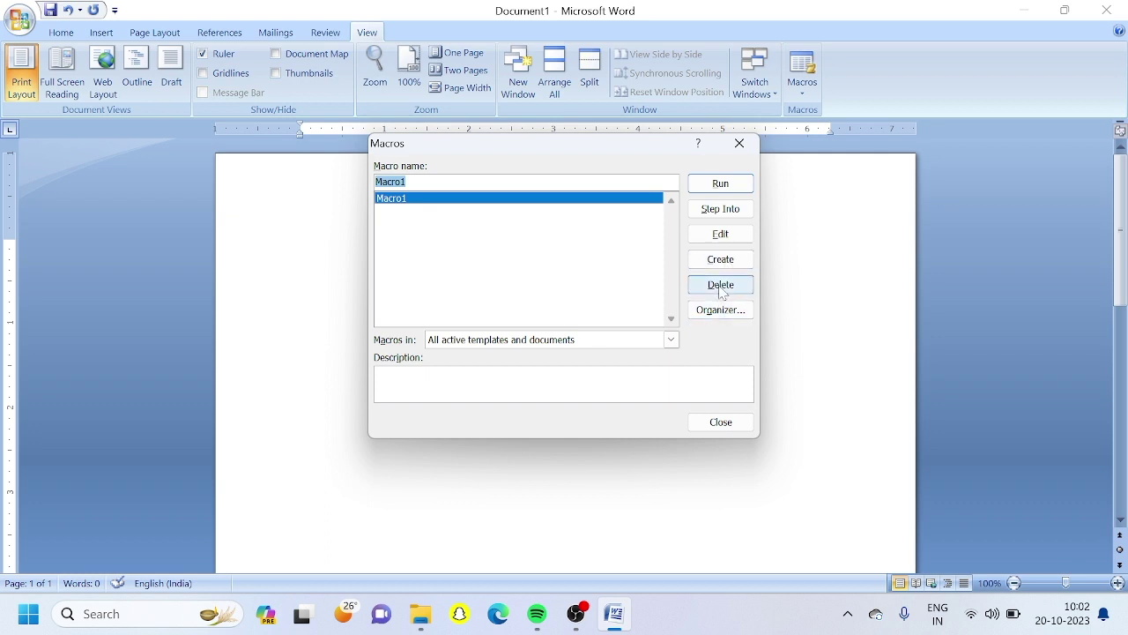
click(720, 285)
click(533, 347)
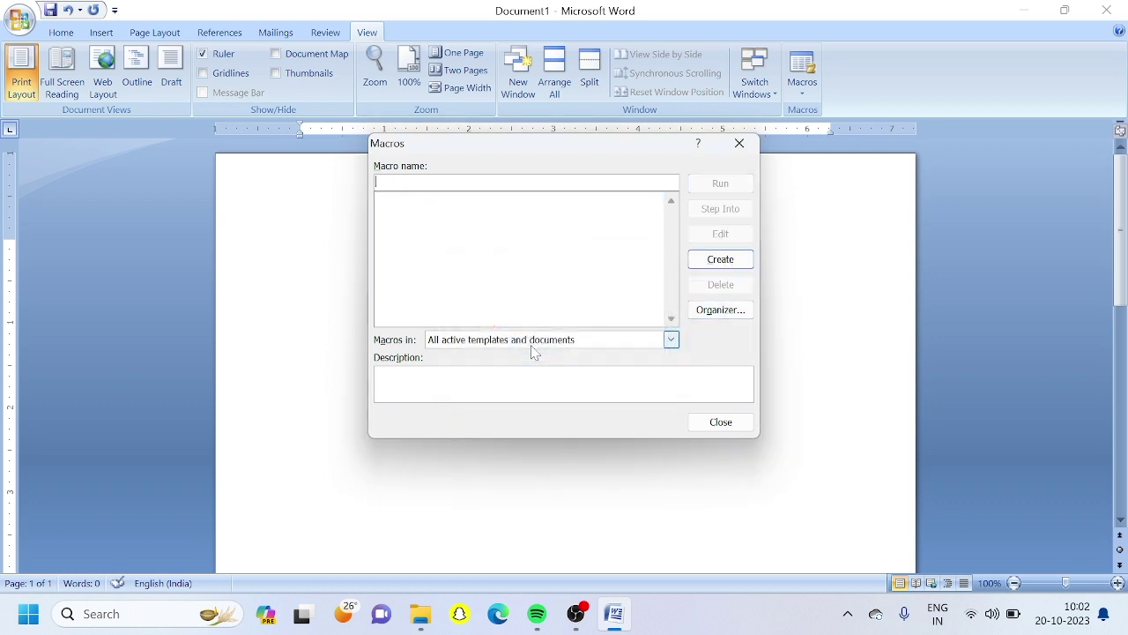
click(720, 421)
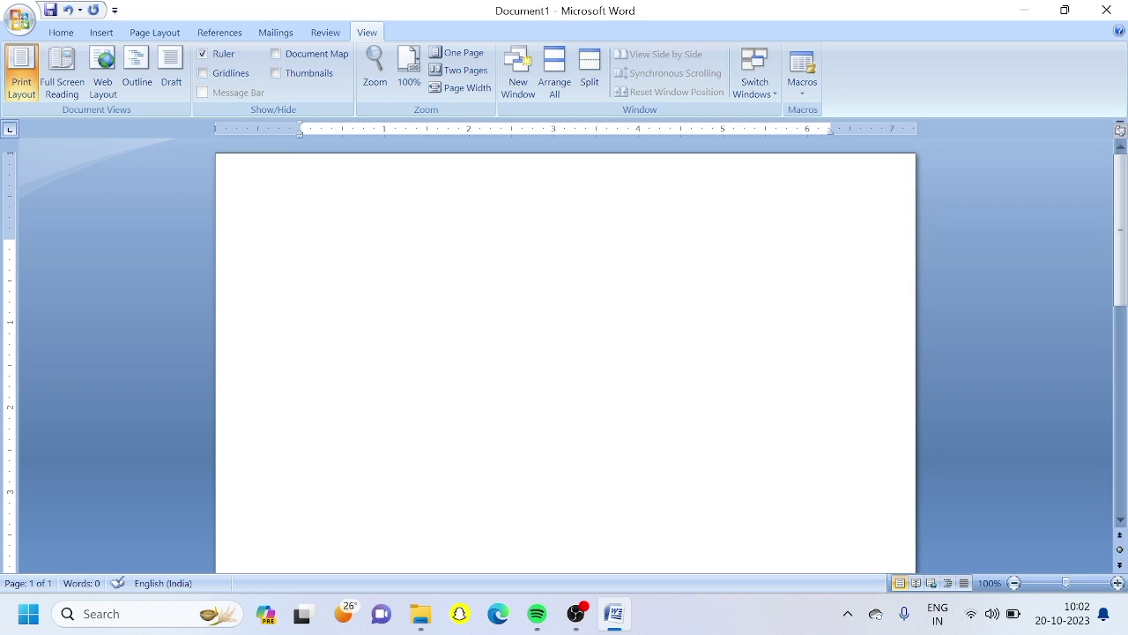
click(809, 91)
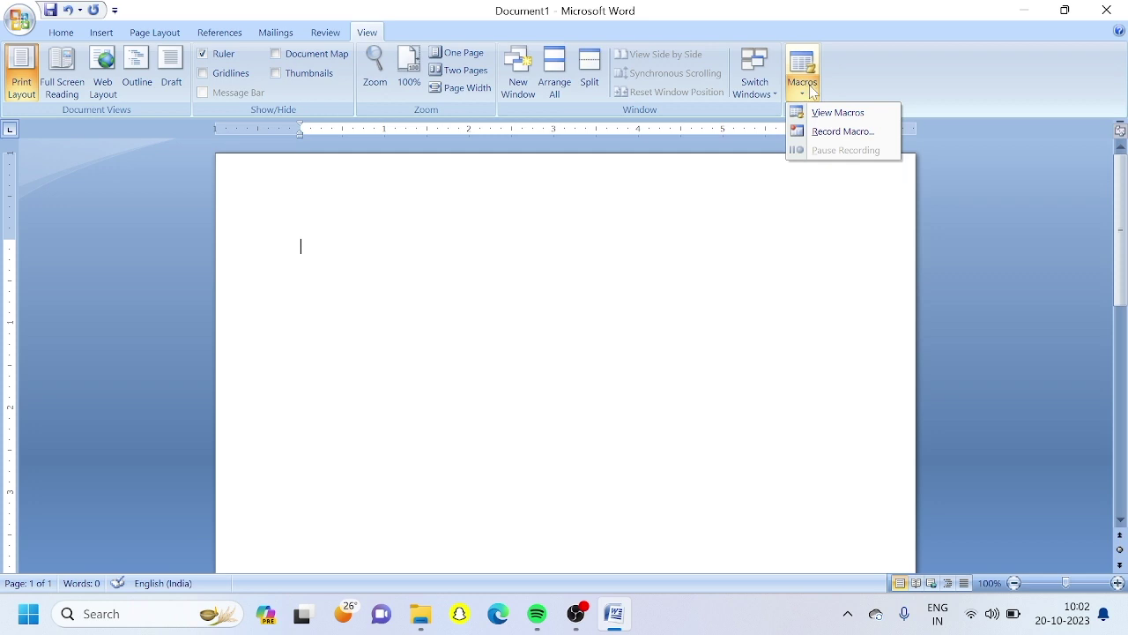
- Start recording a new macro named LetterPad, stored in Normal.dotm
click(842, 132)
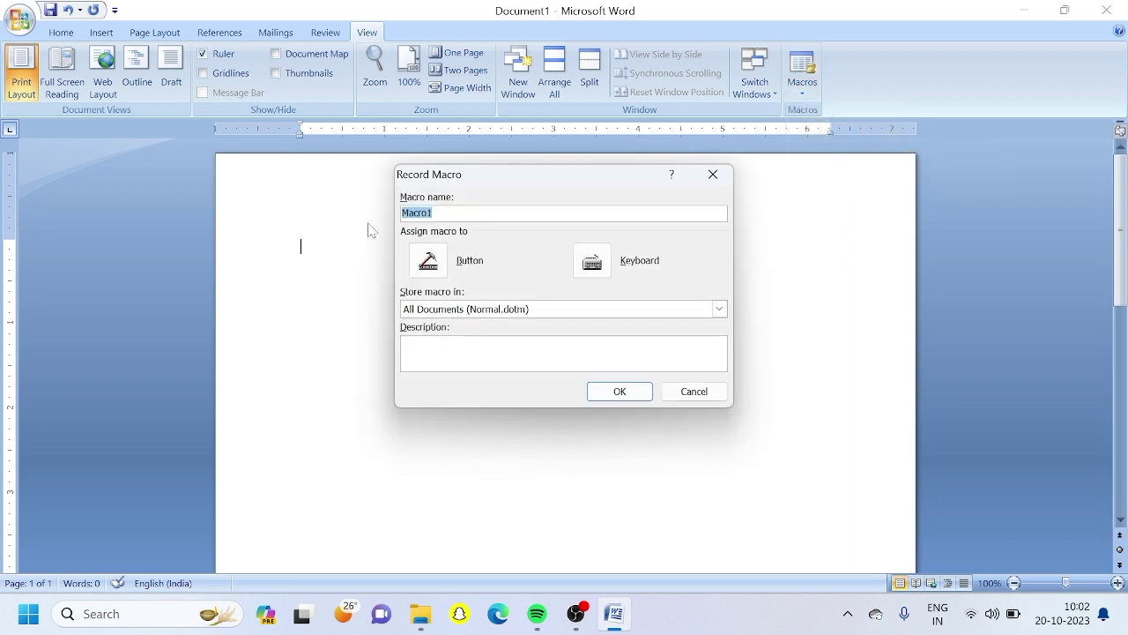
drag(473, 183, 446, 186)
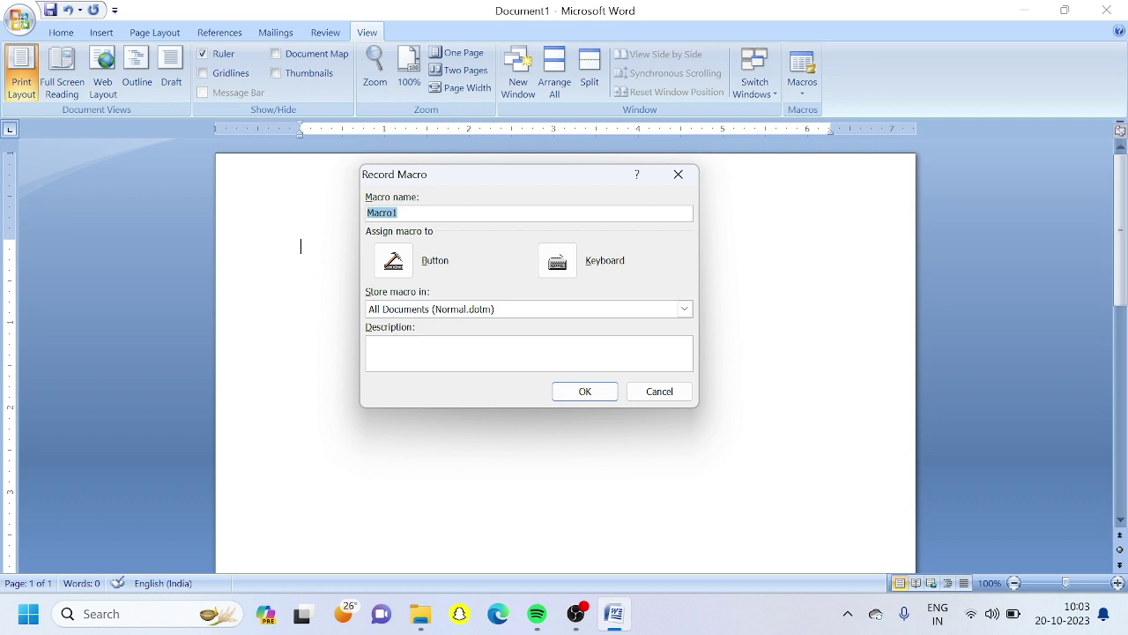
text(LetterPad)
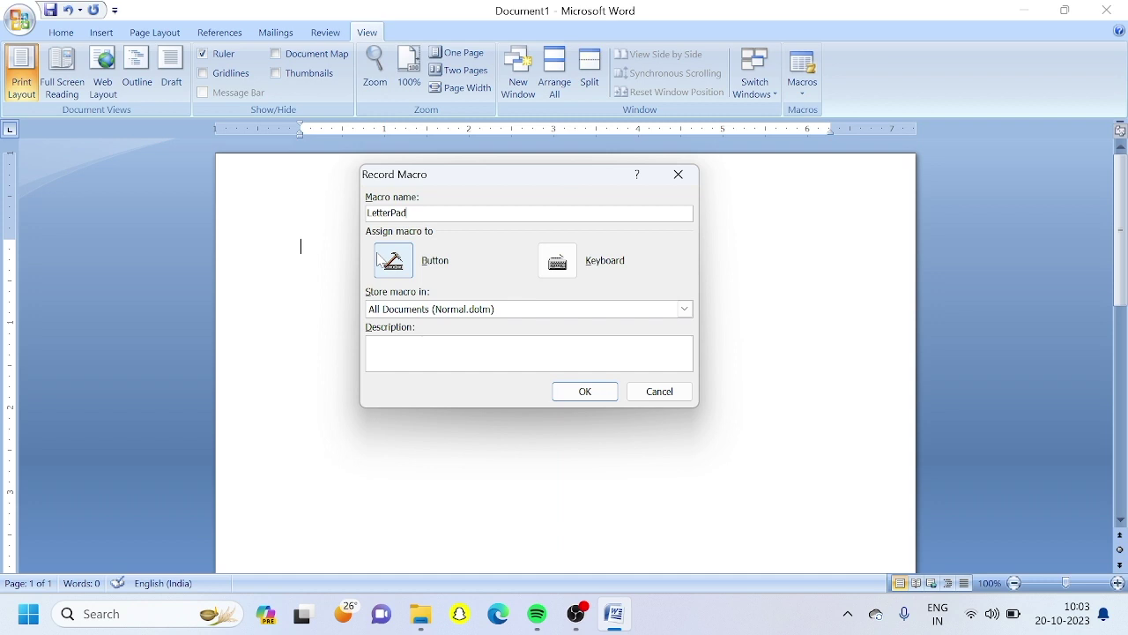
- Assign the Ctrl+Left keyboard shortcut to LetterPad and begin recording
click(558, 267)
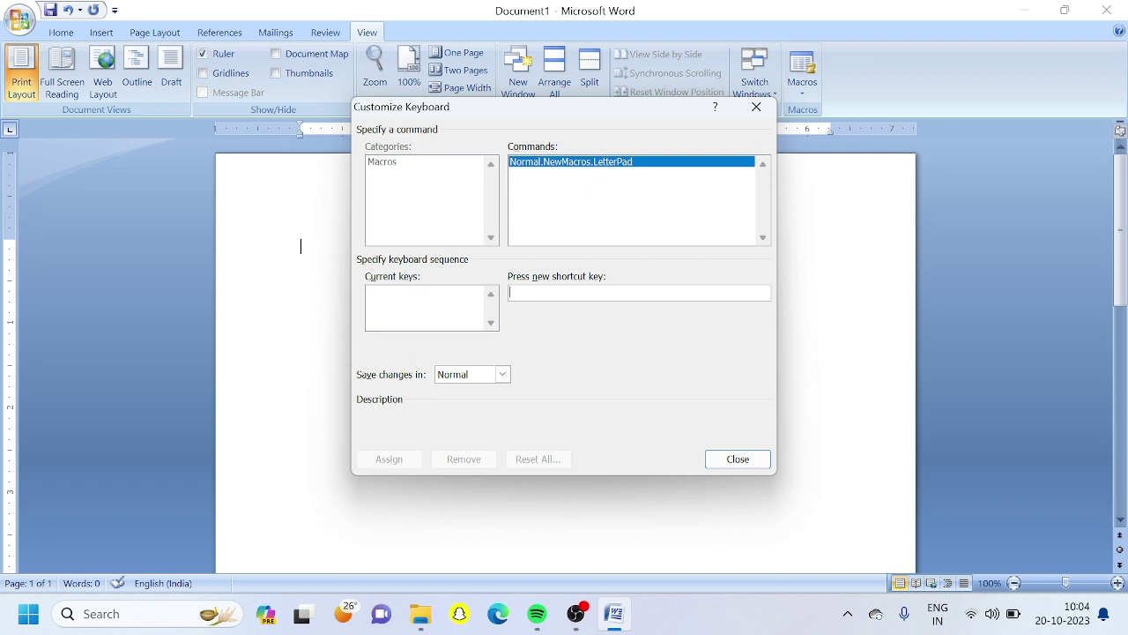
key(ctrl+Left)
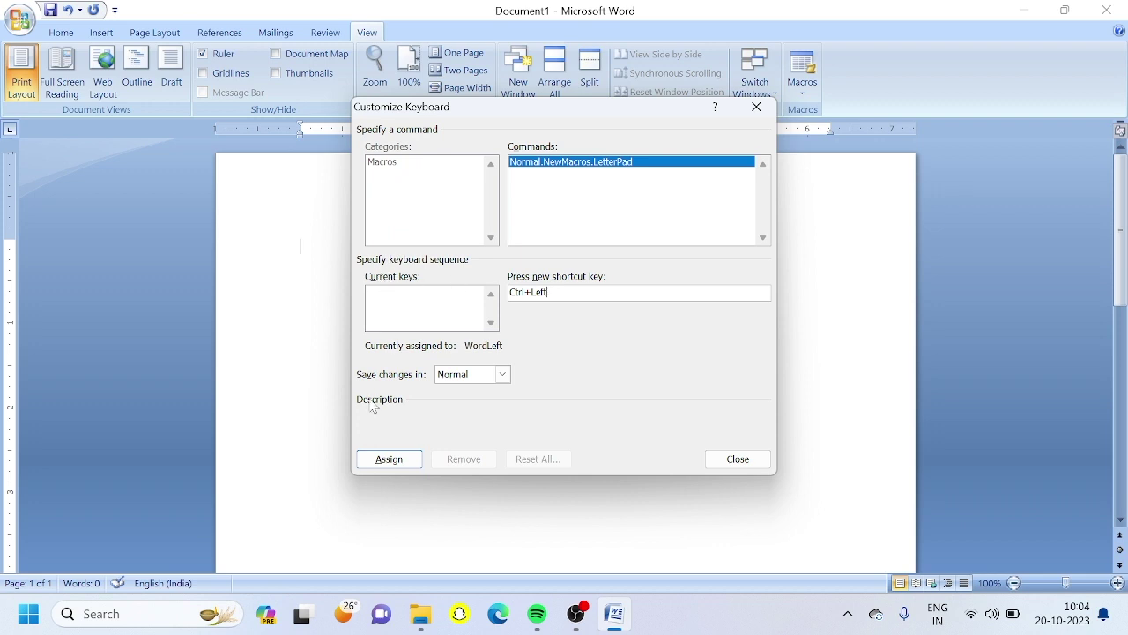
click(379, 460)
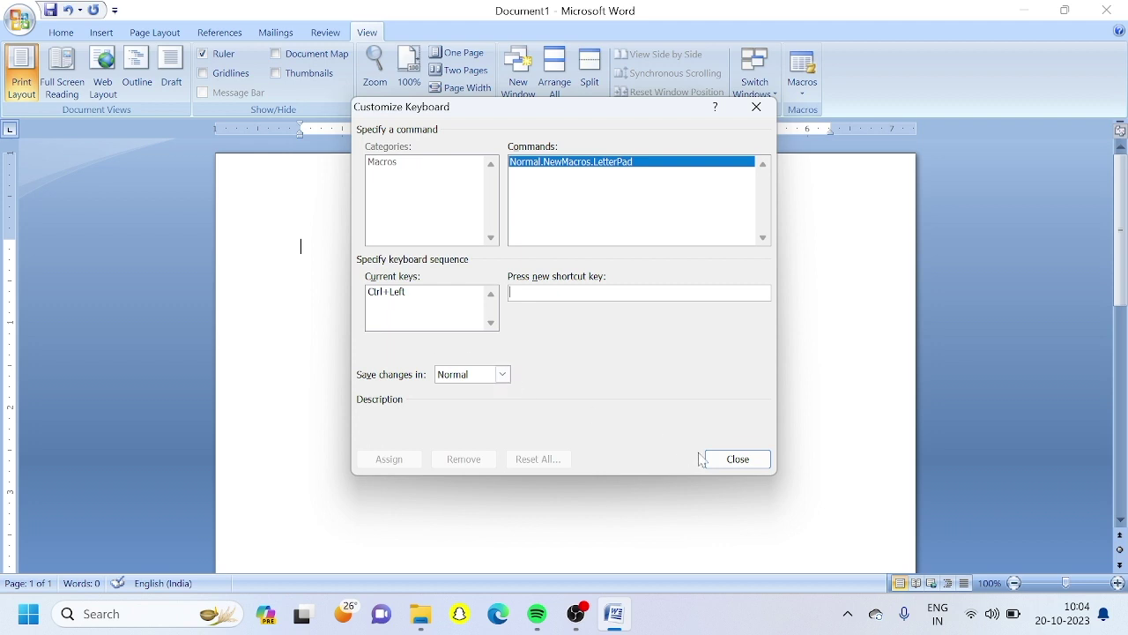
click(737, 459)
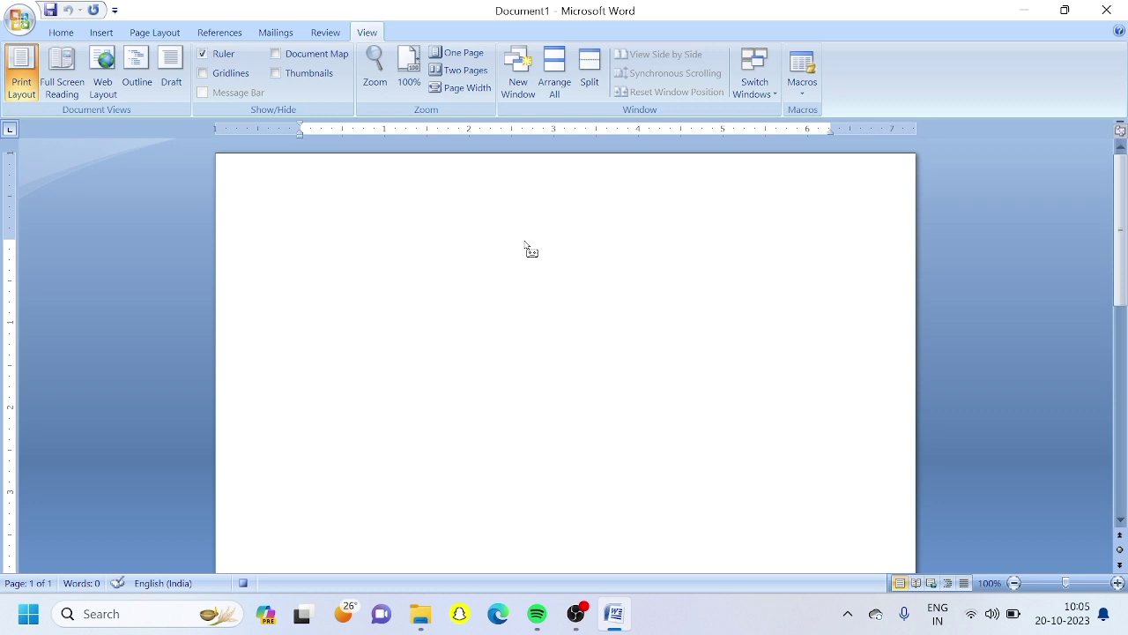
- Switch the ribbon to the Home formatting commands
click(67, 33)
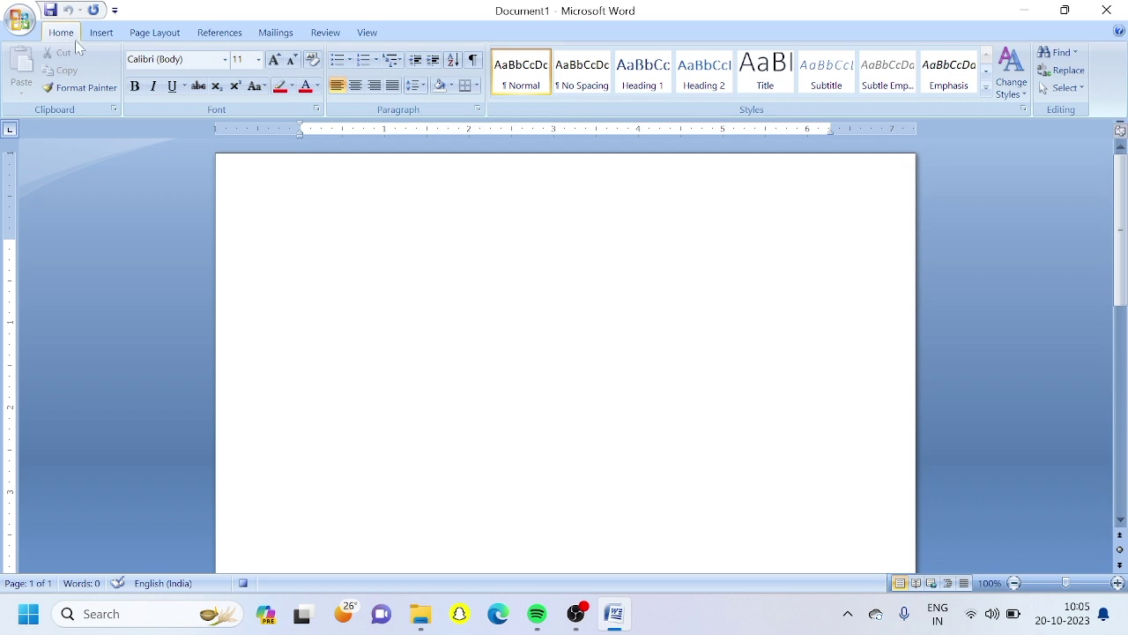
- Centre the school name 'ADICHERLAS HIGH SCHOOL' on the first line
click(356, 85)
text(ADICHERLA)
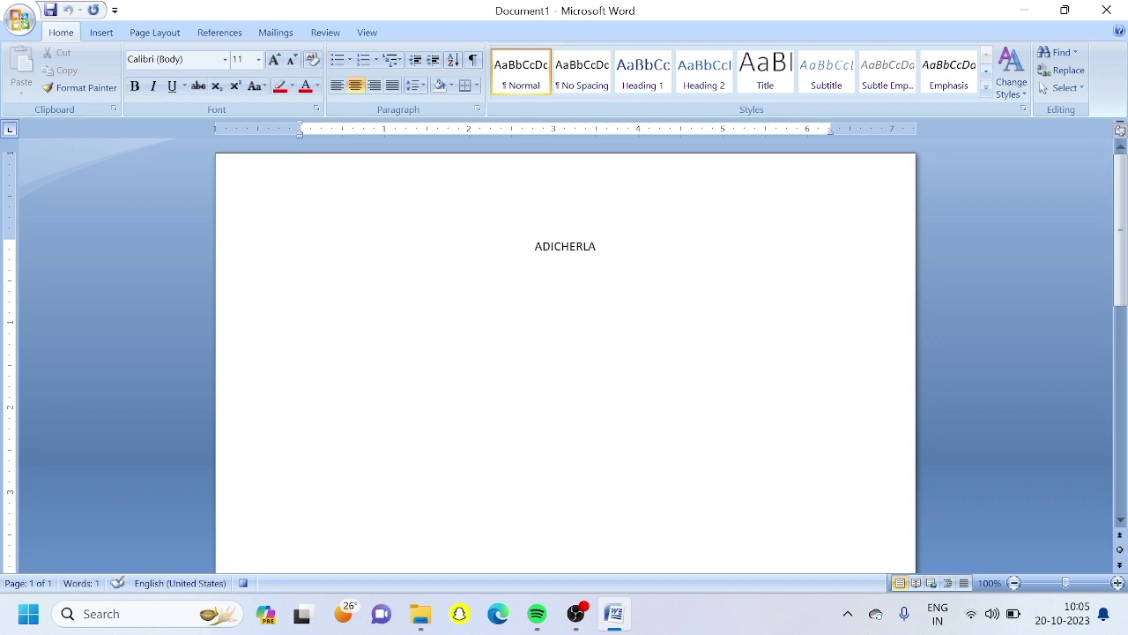
key(BackSpace)
text(S HIGH SCHOOL)
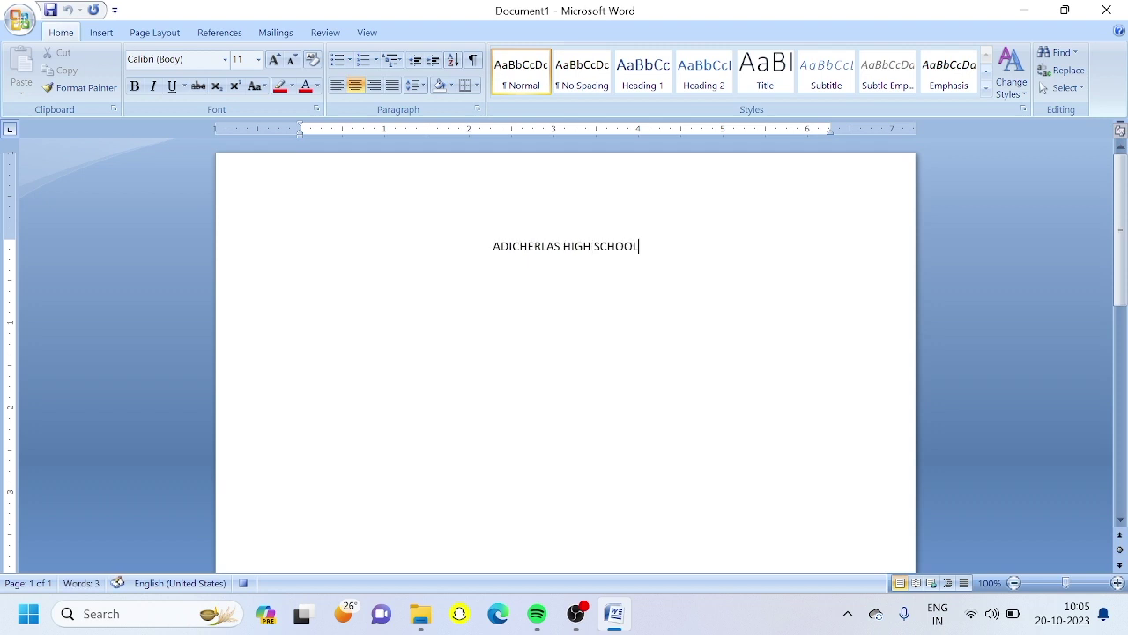
key(Return)
- Type the school's address below it and add a full-width underscore rule beneath
text(NAIM NAGAR, HANA)
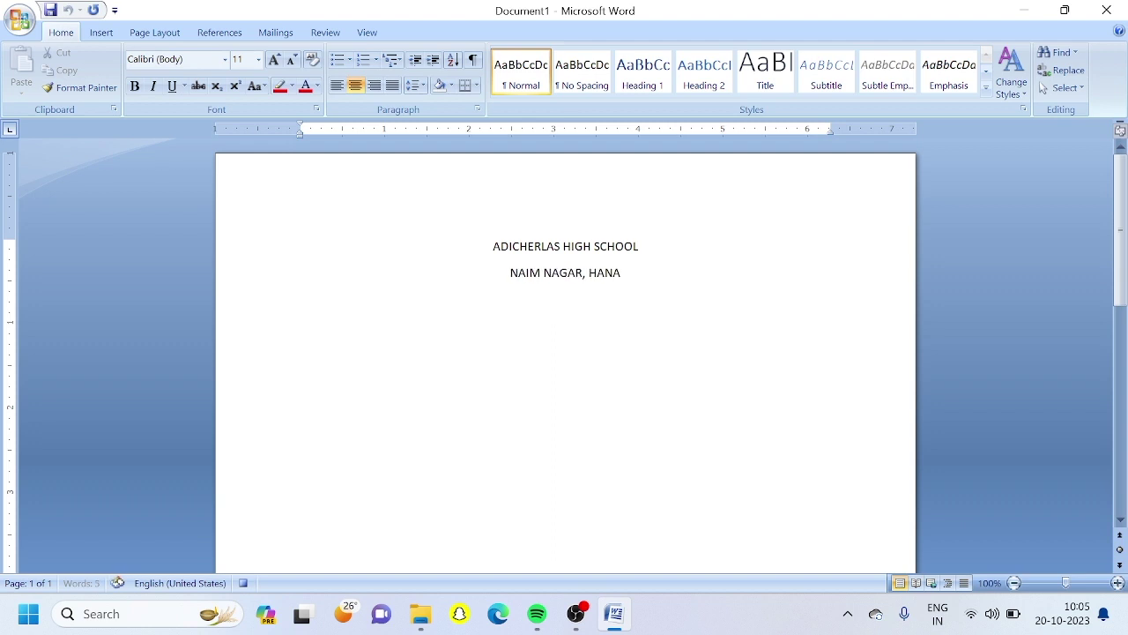
text(MKONDA, WARANGAL-)
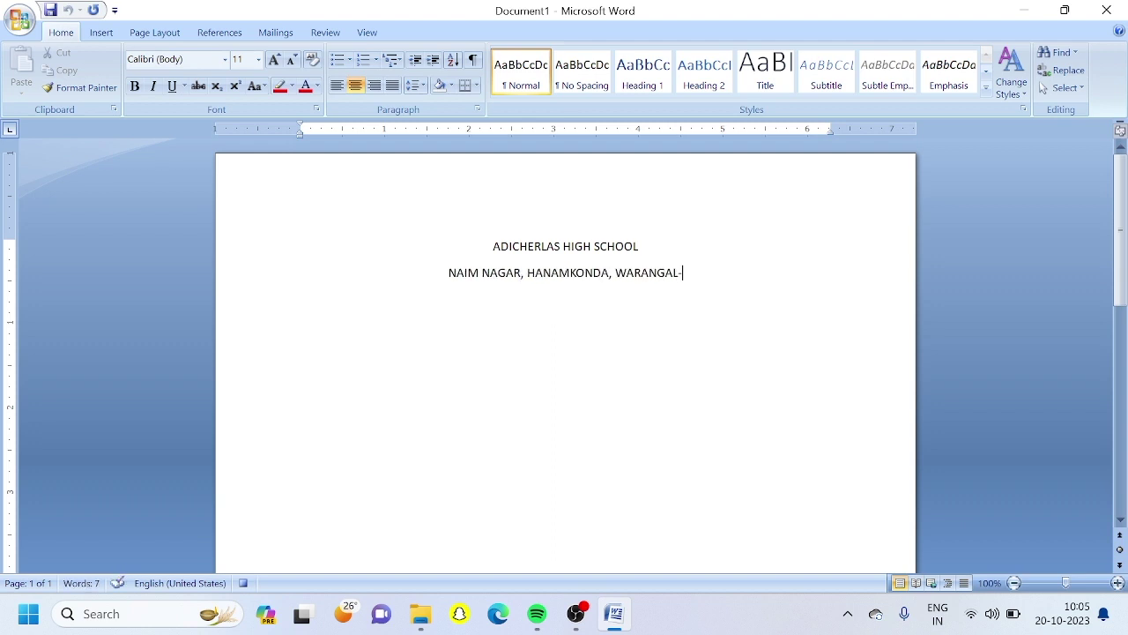
text(506001)
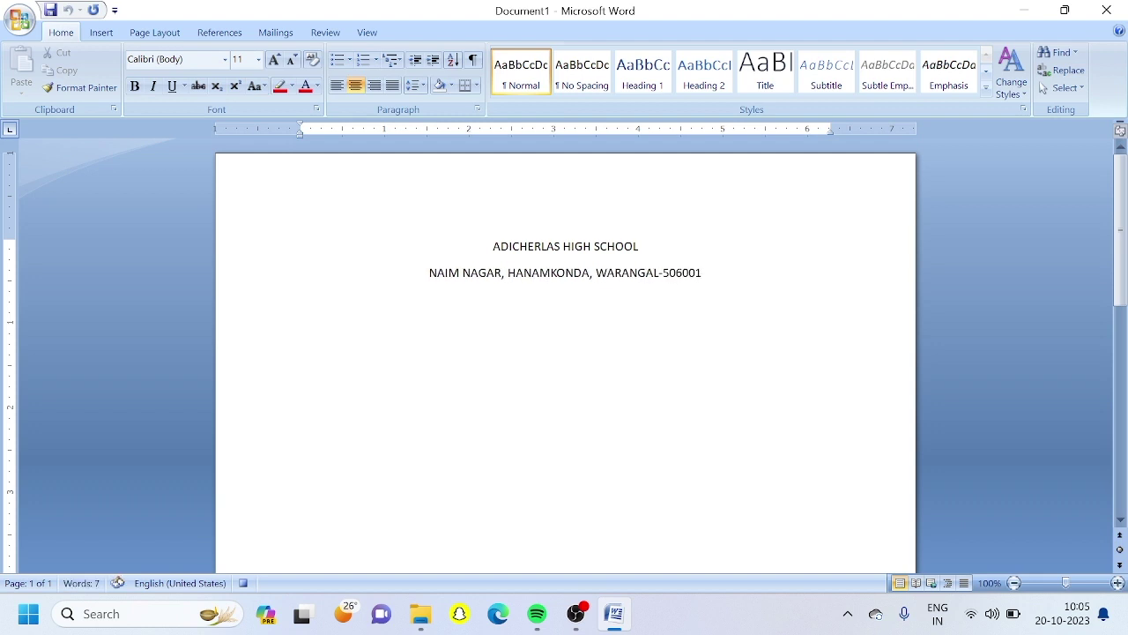
key(Return)
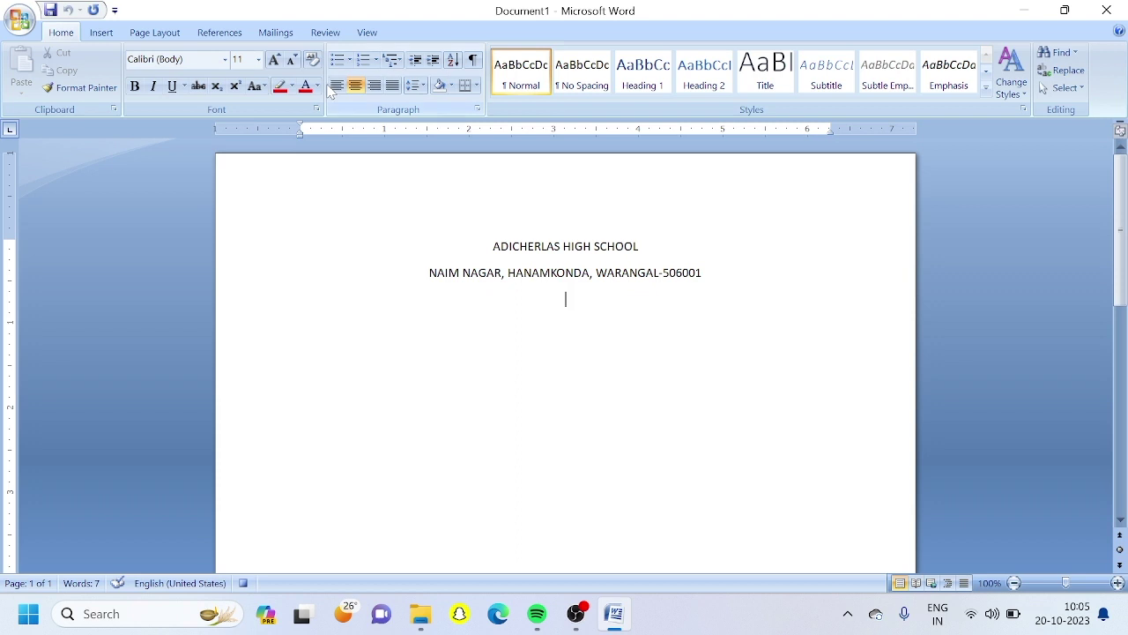
text(__)
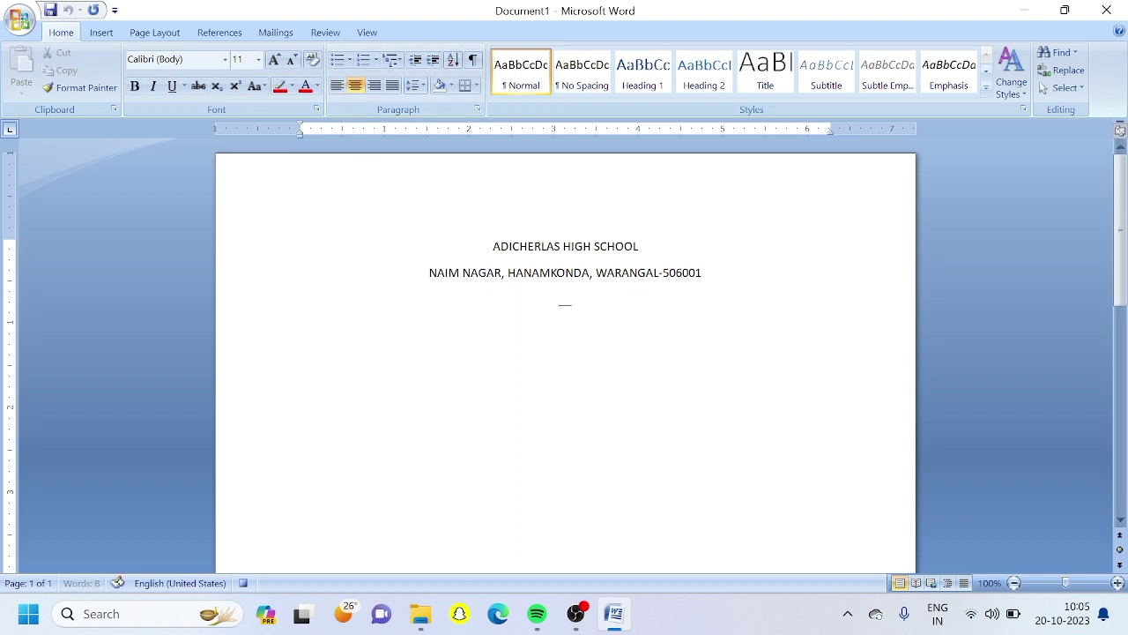
text(____________________________________________________________________________________________________________)
key(Return)
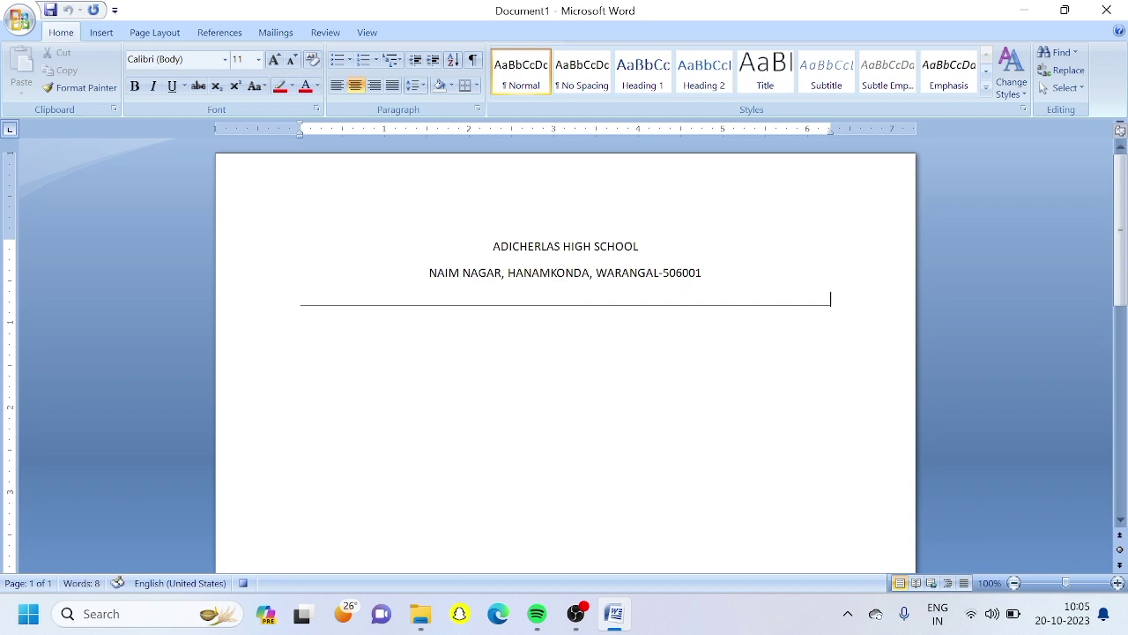
- Left-align the line below the rule, type 'Ref.No:', and tab right to start the Date label
click(338, 86)
text(rEF)
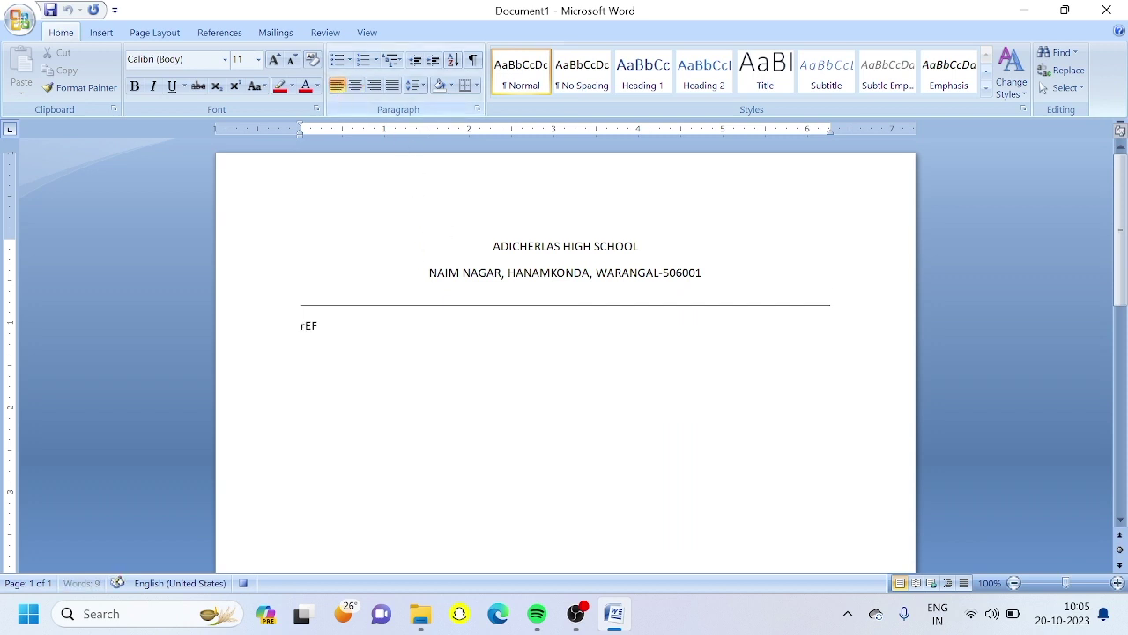
key(BackSpace)
key(BackSpace)
text(REf)
key(BackSpace)
text(a)
key(BackSpace)
text(d)
key(BackSpace)
key(BackSpace)
text(ef.No:)
key(Tab)
key(Tab)
key(Tab)
key(Tab)
key(Tab)
key(Tab)
key(Tab)
key(Tab)
key(Tab)
text(DAte)
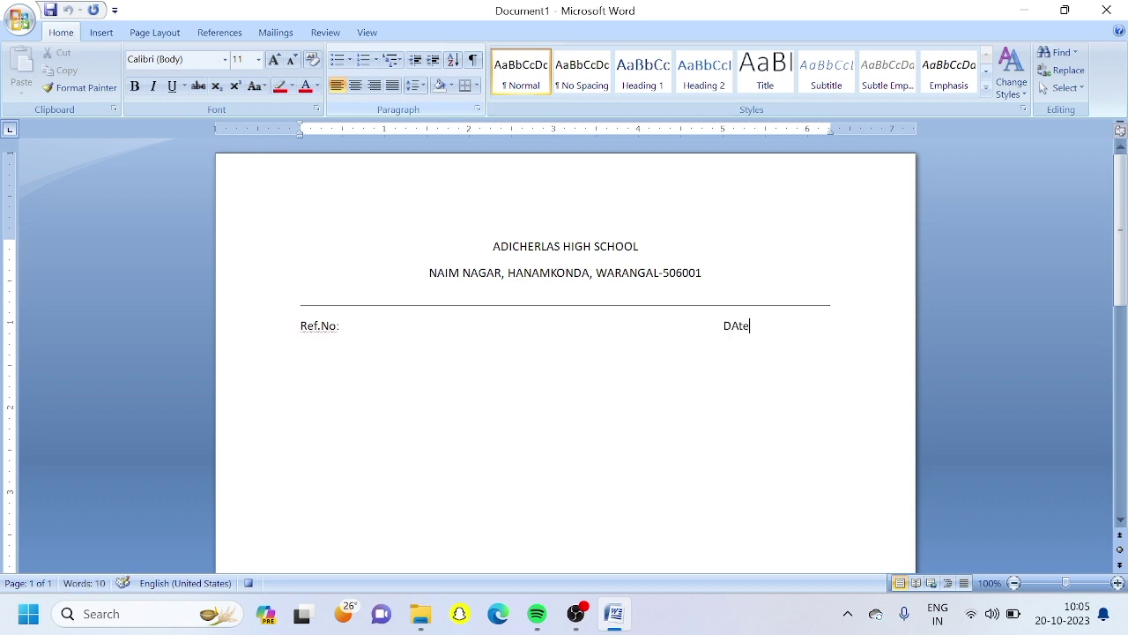
key(BackSpace)
key(BackSpace)
key(BackSpace)
- Select both heading lines and remove the space after those paragraphs
click(710, 280)
key(shift+Up)
key(shift+Home)
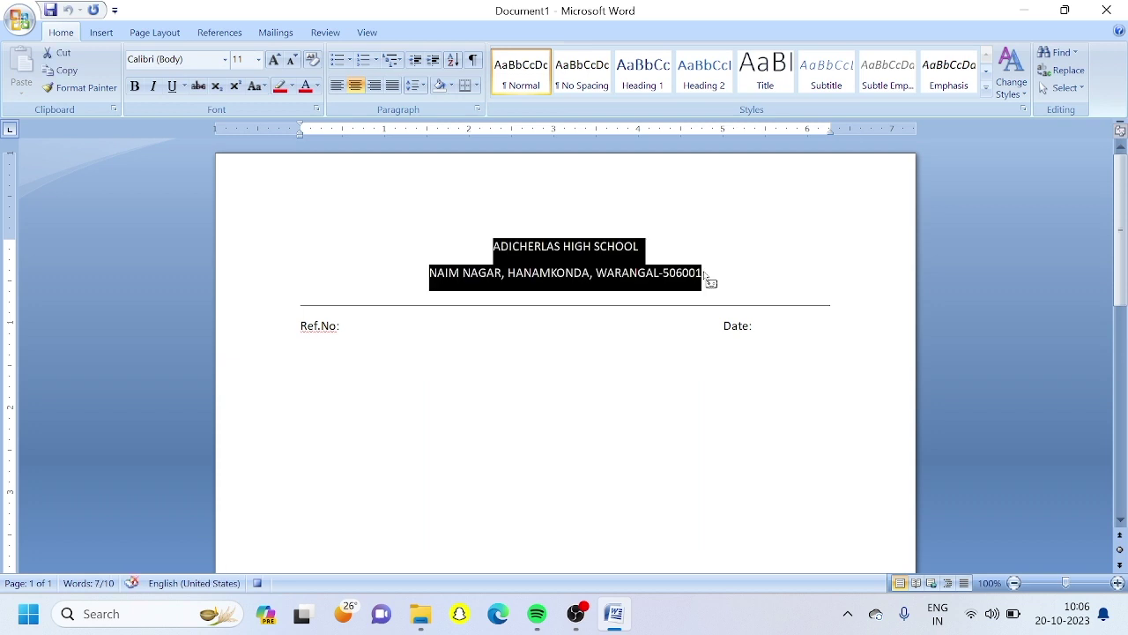
click(415, 86)
click(490, 258)
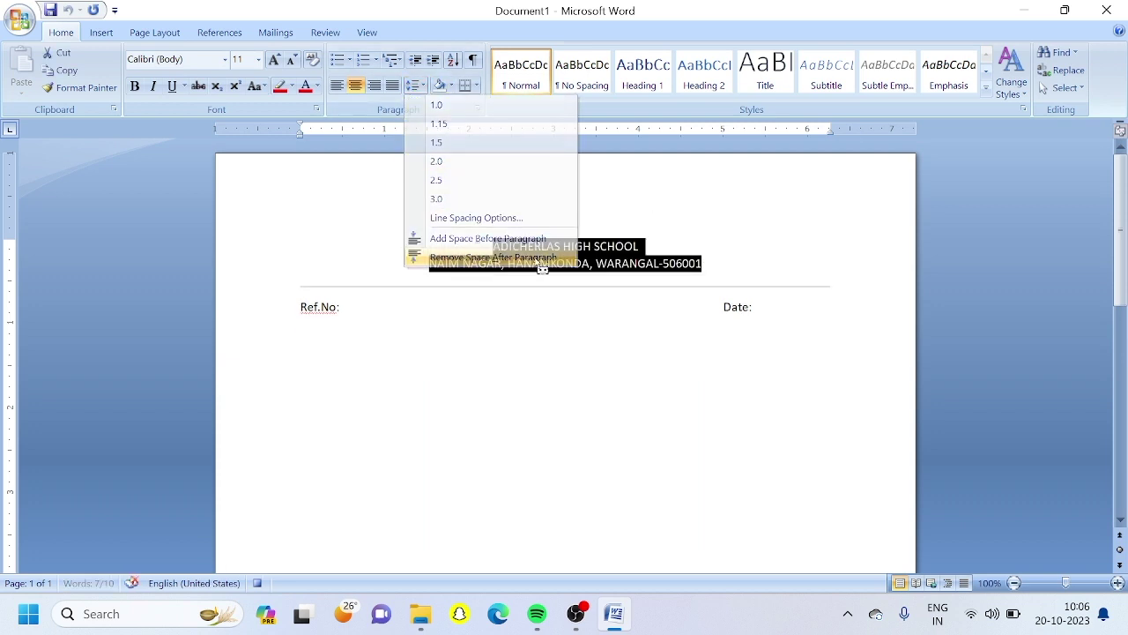
- Format the school name line in Bodoni MT Black, enlarged to 22 pt
key(Left)
key(shift+Right)
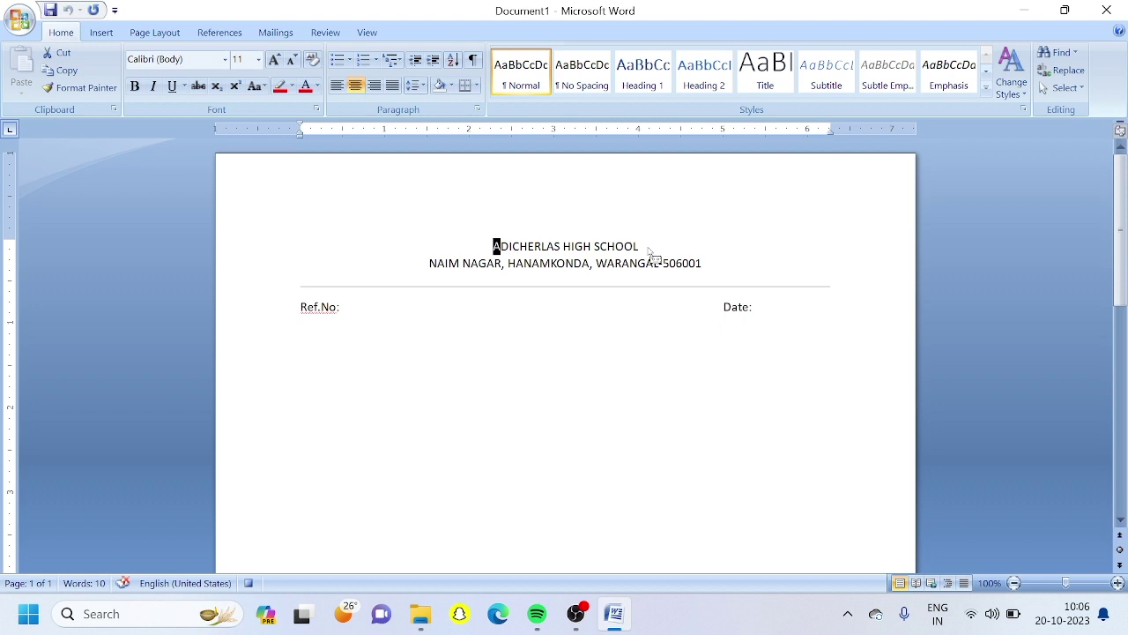
key(shift+Right)
key(shift+Right)
key(shift+Right)
key(shift+Right)
key(shift+Right)
key(shift+Right)
key(shift+Right)
key(shift+Right)
key(shift+Right)
key(shift+Right)
key(shift+Right)
key(shift+Right)
key(shift+Right)
key(shift+Right)
key(shift+Right)
key(shift+Right)
key(shift+Right)
key(shift+Right)
key(shift+Right)
key(shift+Right)
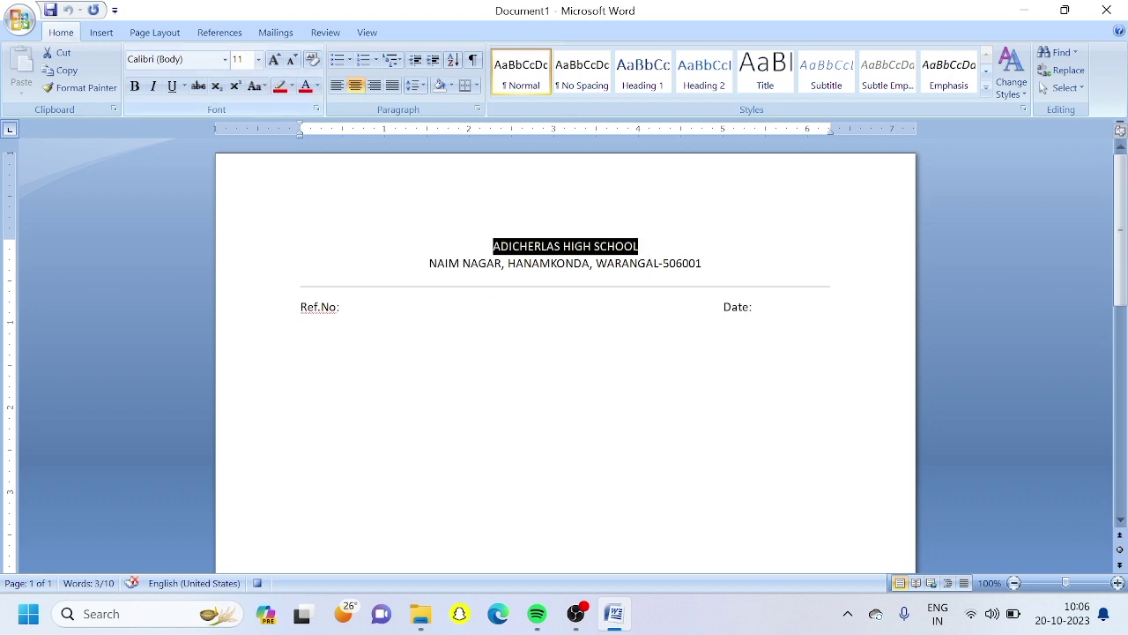
click(224, 59)
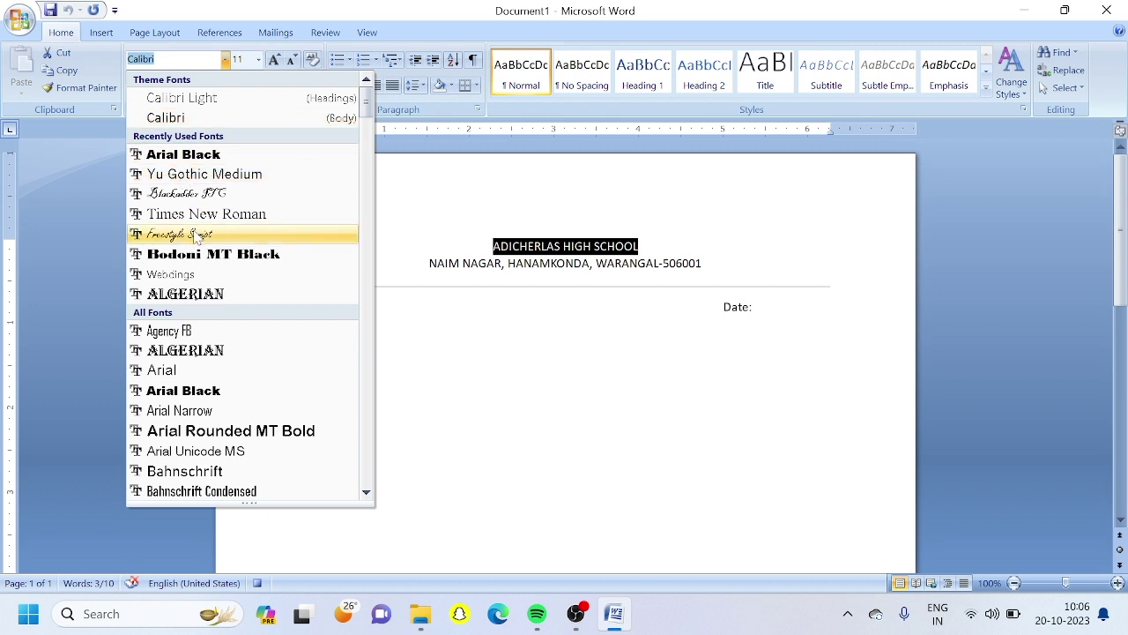
click(205, 257)
click(275, 59)
click(275, 59)
click(275, 59)
click(275, 59)
click(275, 59)
click(275, 59)
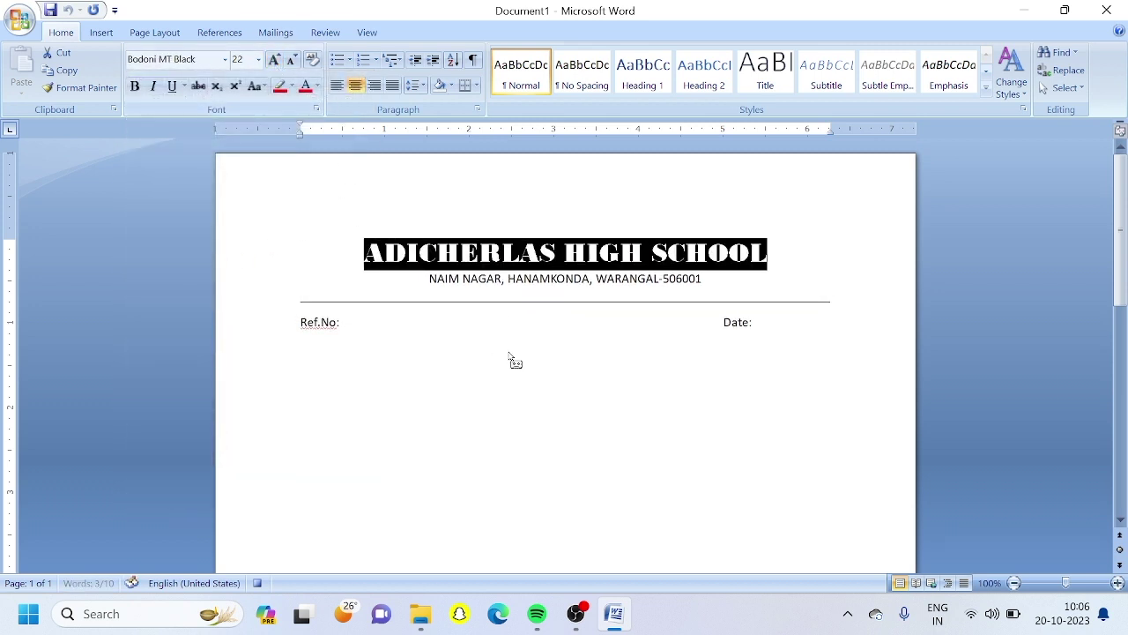
- Start a new empty line below the Ref.No/Date line
click(764, 363)
key(Down)
key(Return)
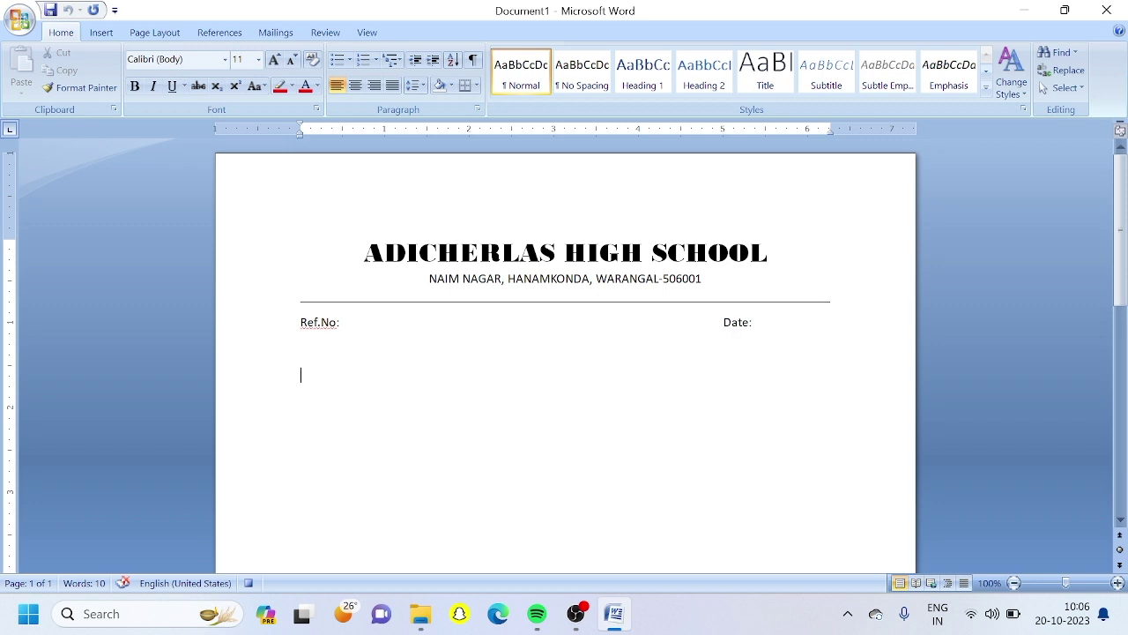
- Stop recording the LetterPad macro and close Word without saving Document1
click(367, 32)
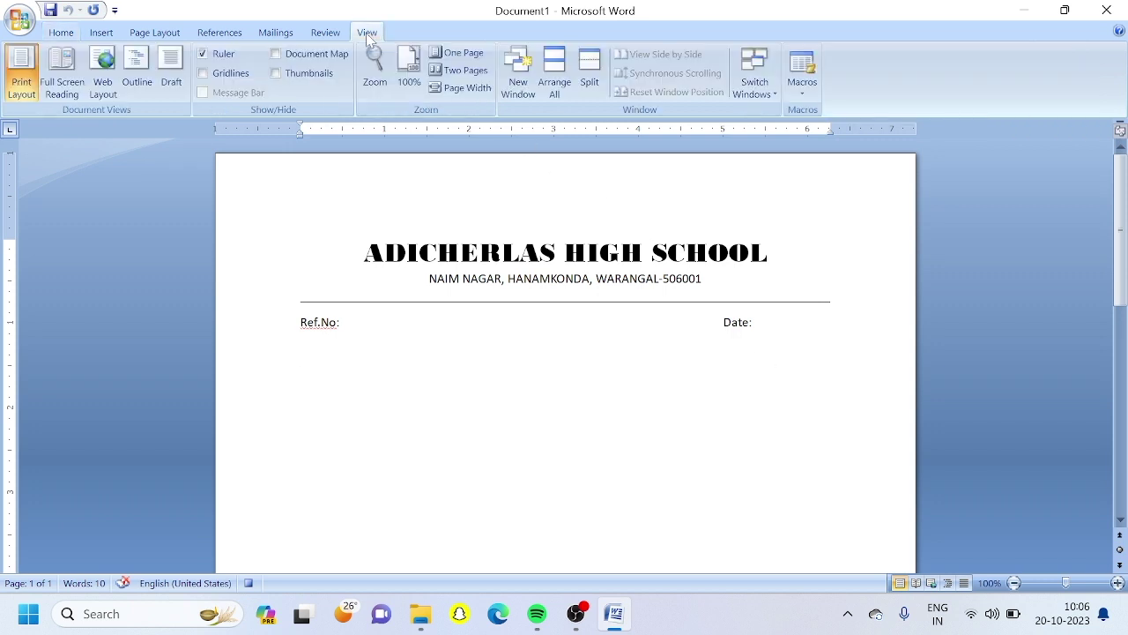
click(800, 92)
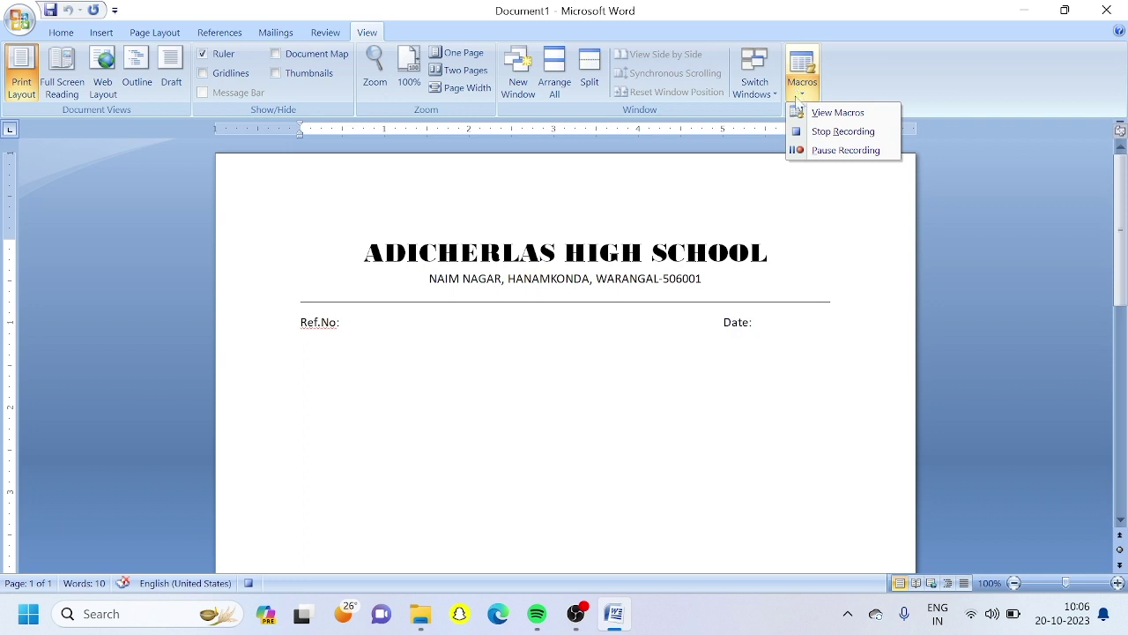
click(820, 132)
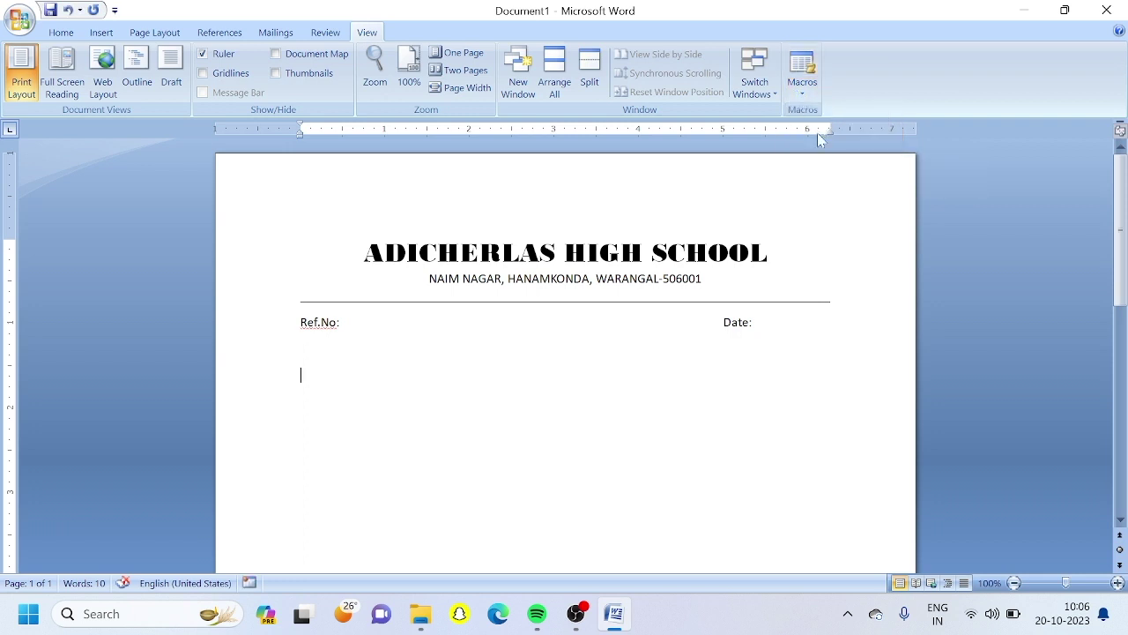
click(1106, 10)
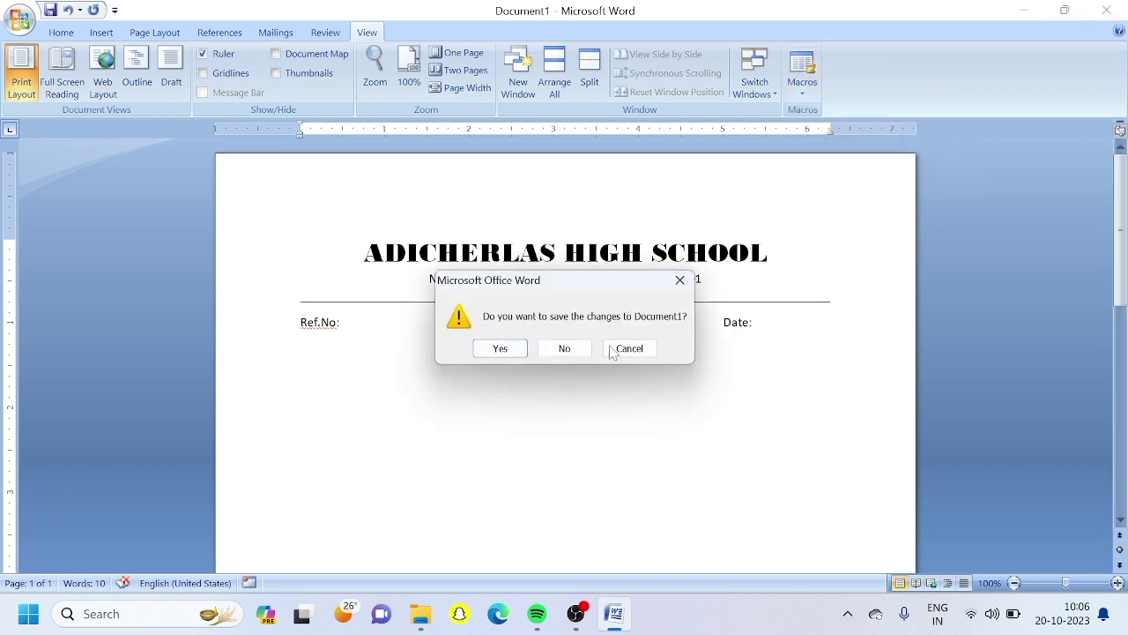
click(564, 348)
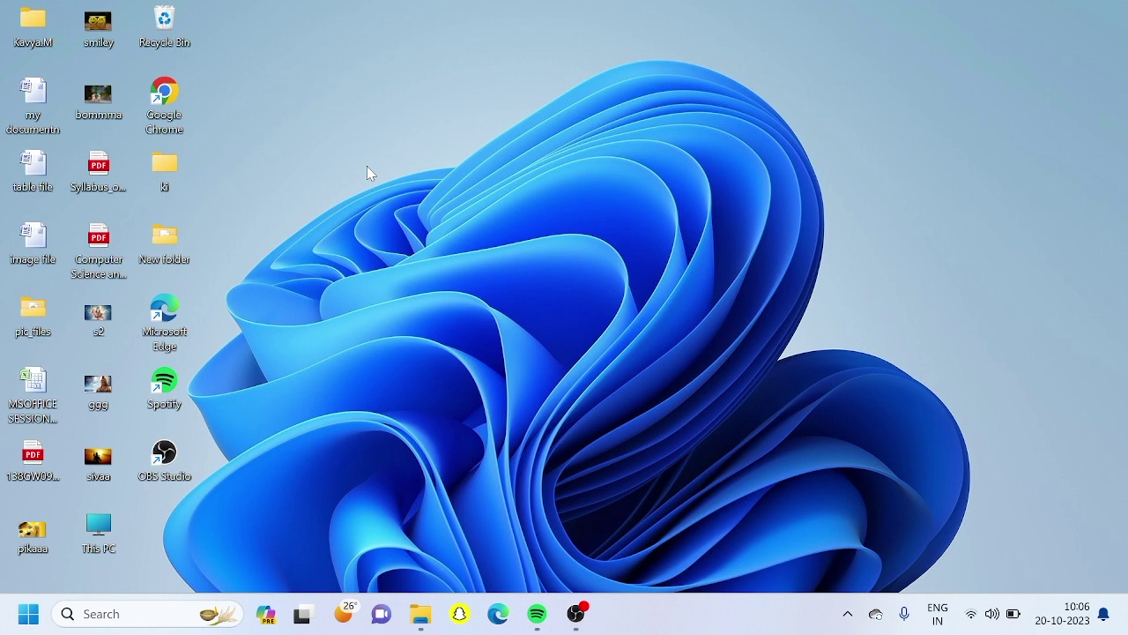
- Relaunch Word, replay the letterhead macro with Ctrl+V, then close without saving
key(super+r)
key(Return)
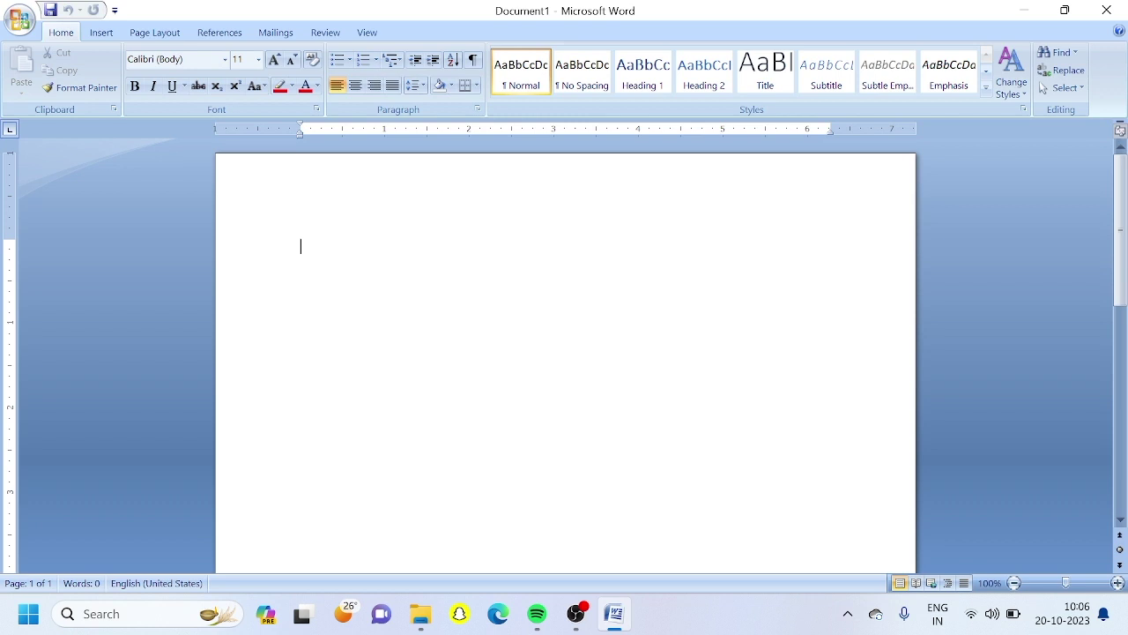
text(ADICHERLAS HIGH SCHOOL NAIM NAGAR, HANAMKONDA, WARANGAL-506001 Ref.No:	Date:)
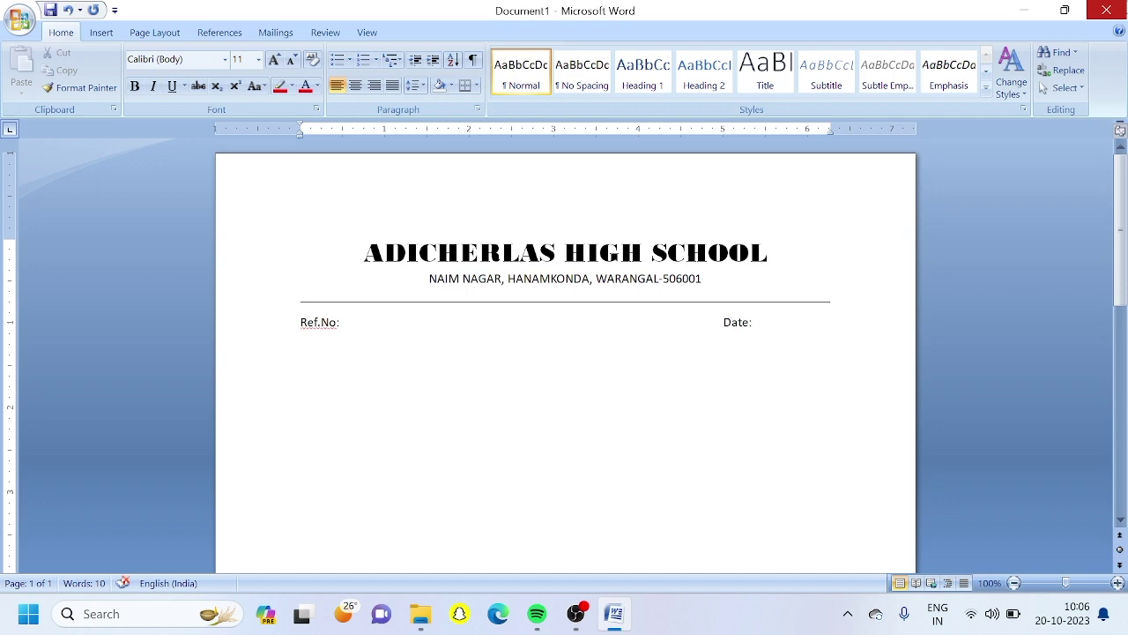
click(1107, 9)
click(568, 348)
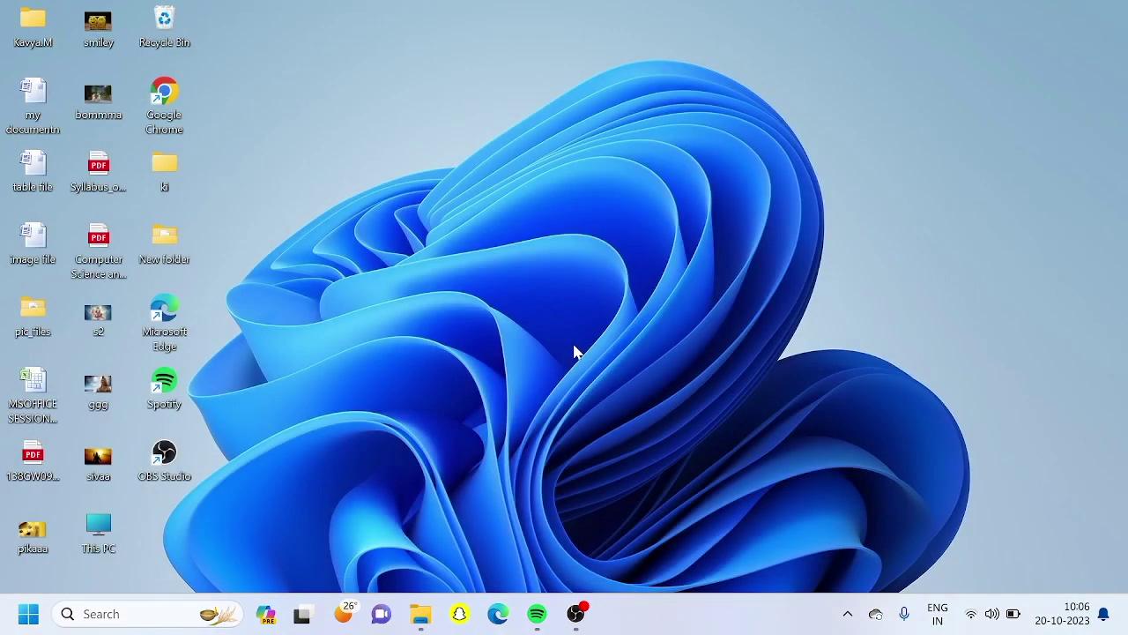
- Relaunch Word, generate the letterhead with the Ctrl+V macro, and select all its text
key(super+r)
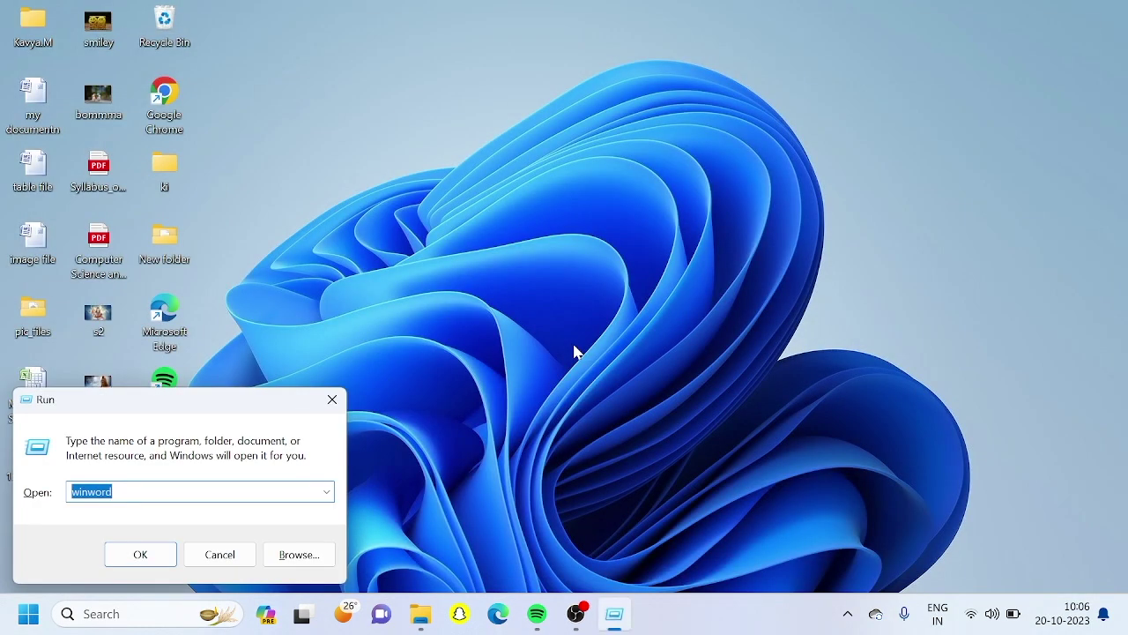
key(Return)
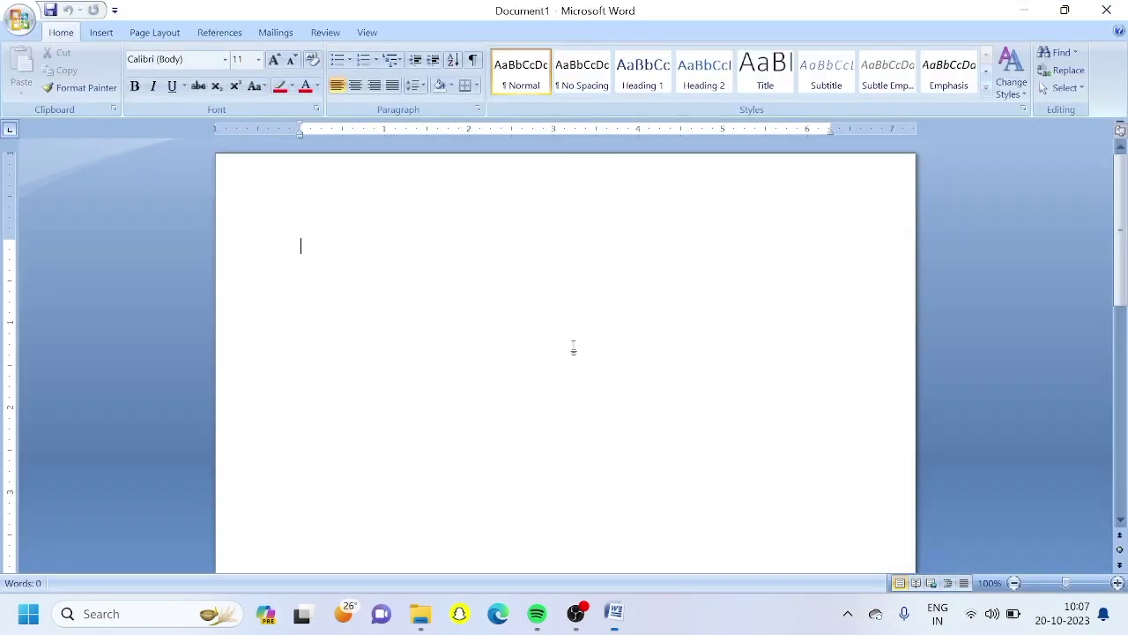
text(ADICHERLAS HIGH SCHOOL NAIM NAGAR, HANAMKONDA, WARANGAL-506001 Ref.No:	Date:)
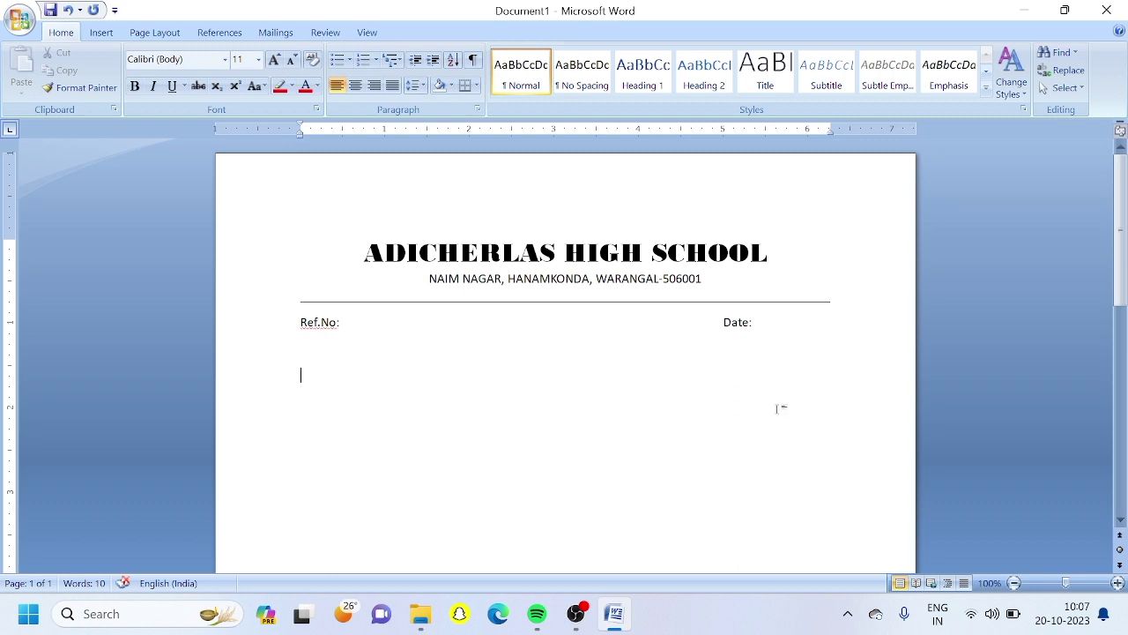
key(ctrl+a)
- Delete the selected letterhead text and remove the LetterPad macro from the Macros list
key(Delete)
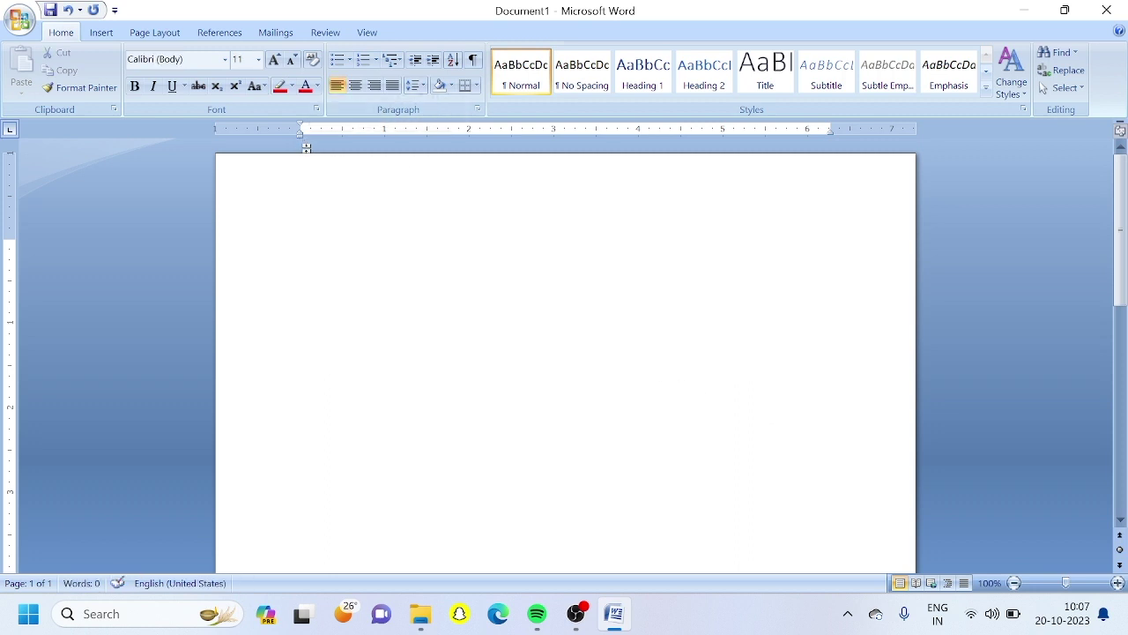
click(366, 33)
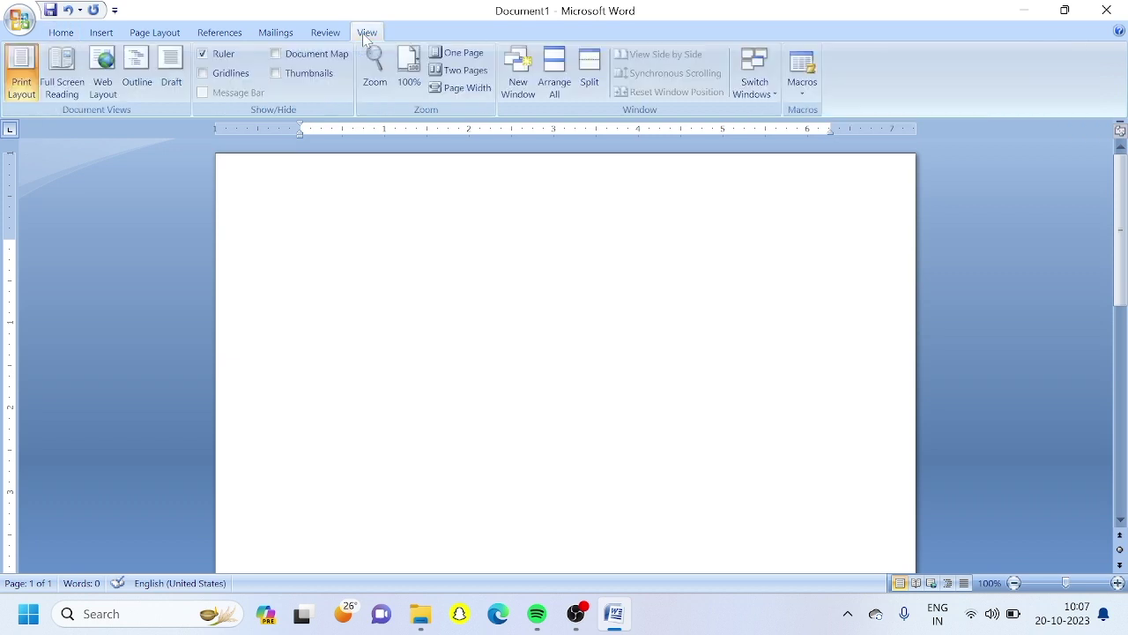
click(802, 65)
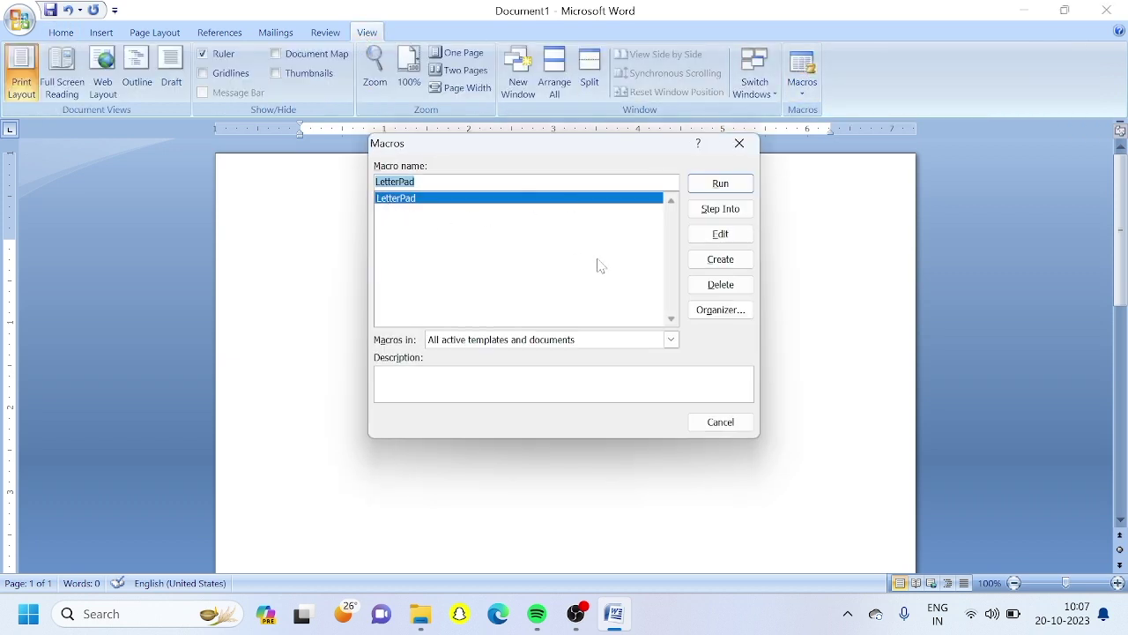
click(721, 284)
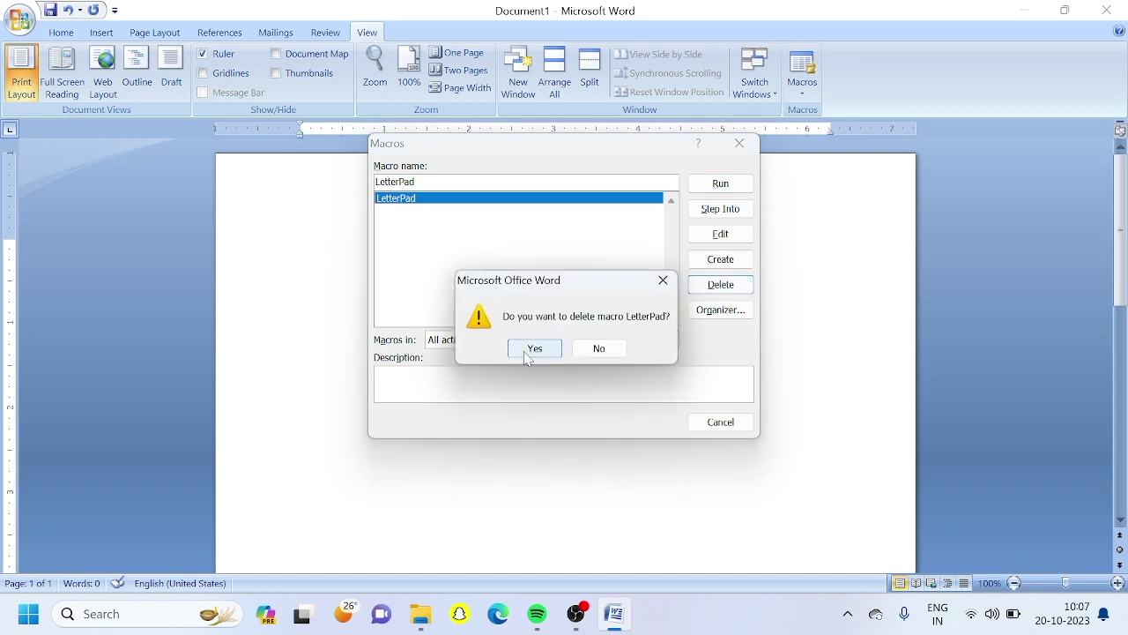
click(534, 348)
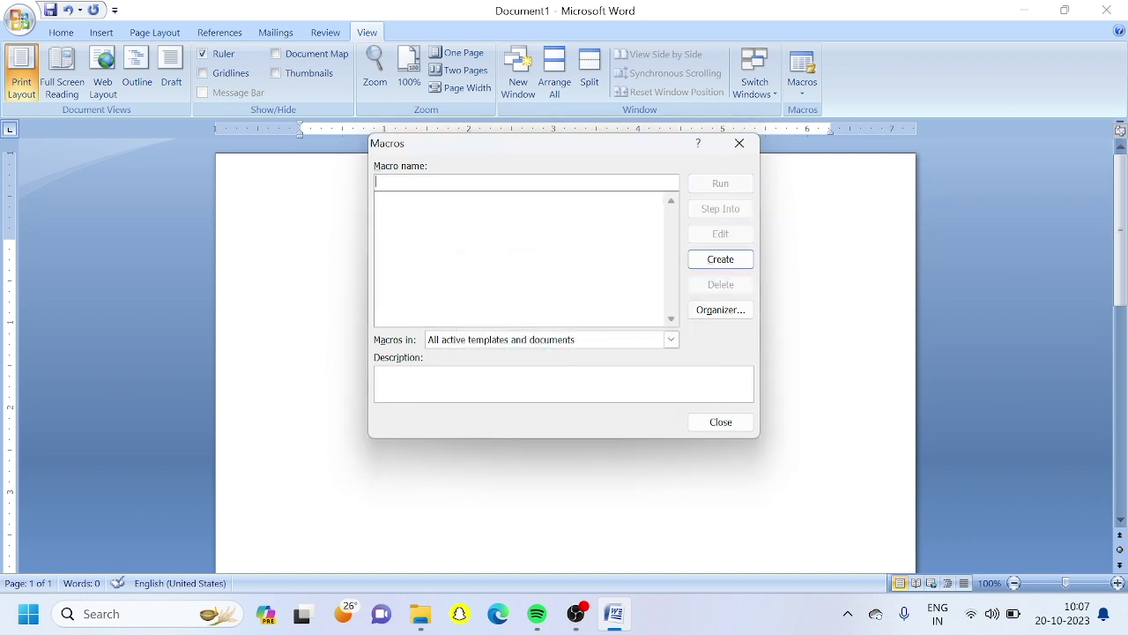
click(714, 423)
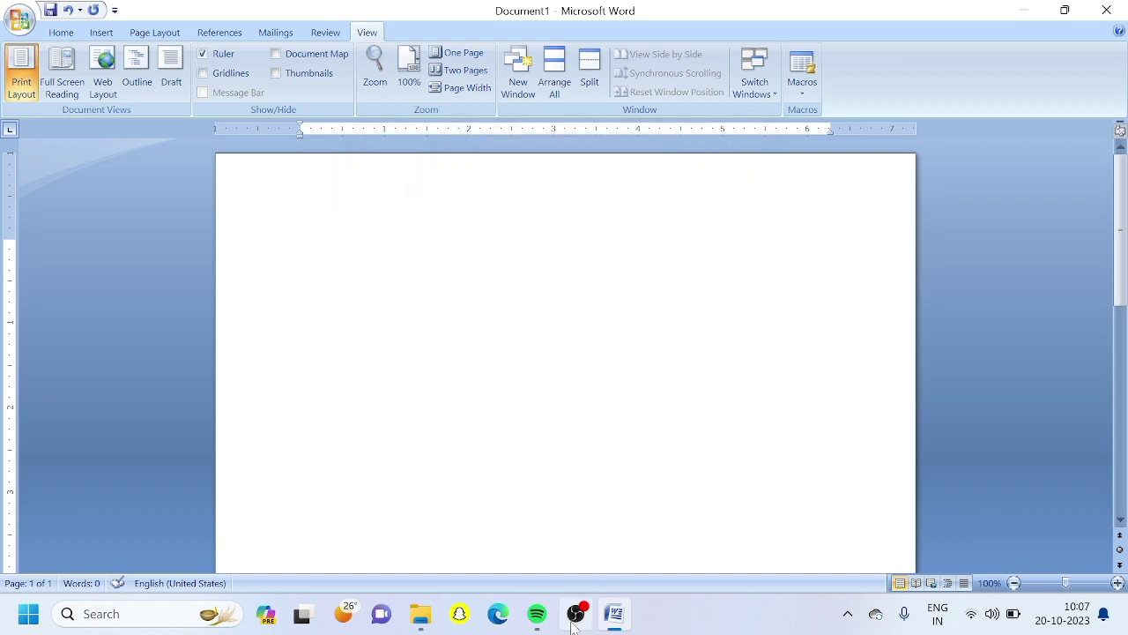
mouse_move(580, 617)
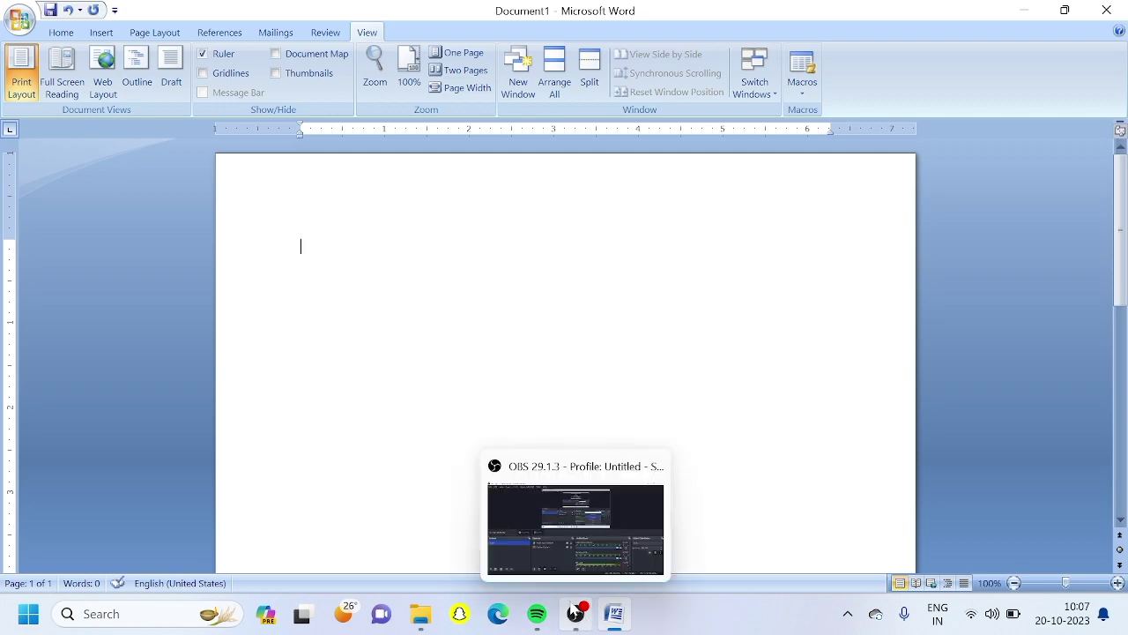